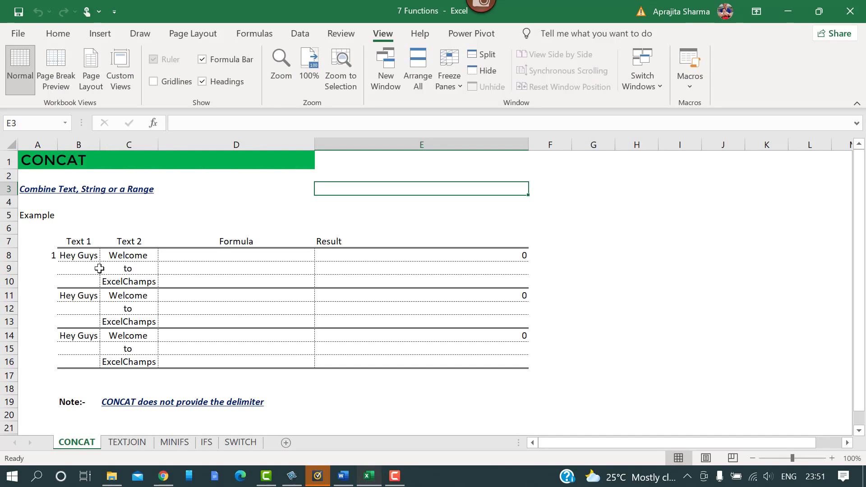
# Enter =CONCAT(B8:C10) in D8, returning 'Hey GuysWelcome to ExcelChamps'
pyautogui.moveTo(79, 255); pyautogui.dragTo(135, 296)
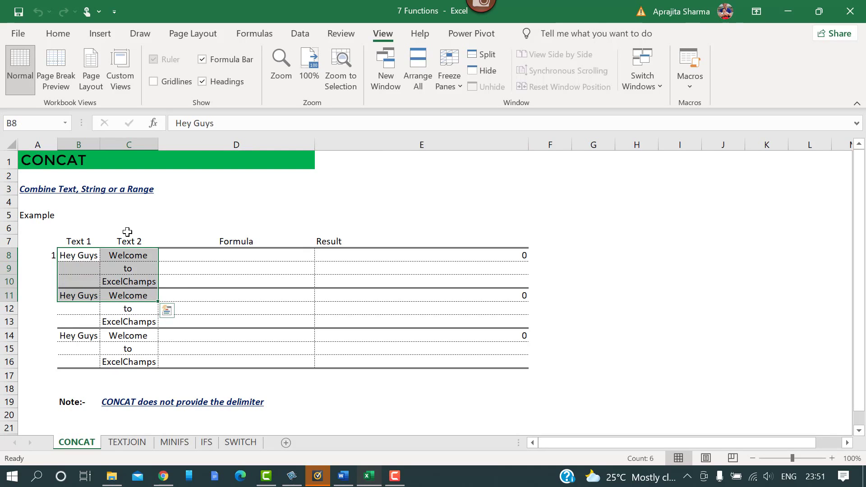
pyautogui.click(125, 230)
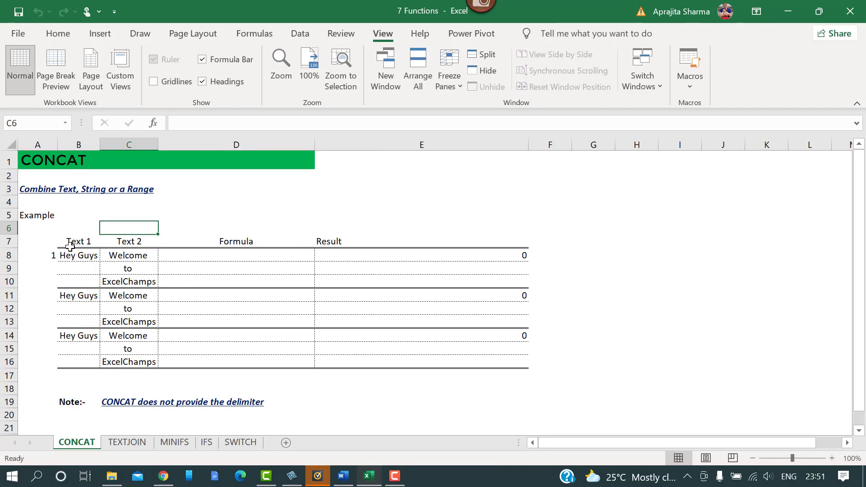
pyautogui.click(222, 255)
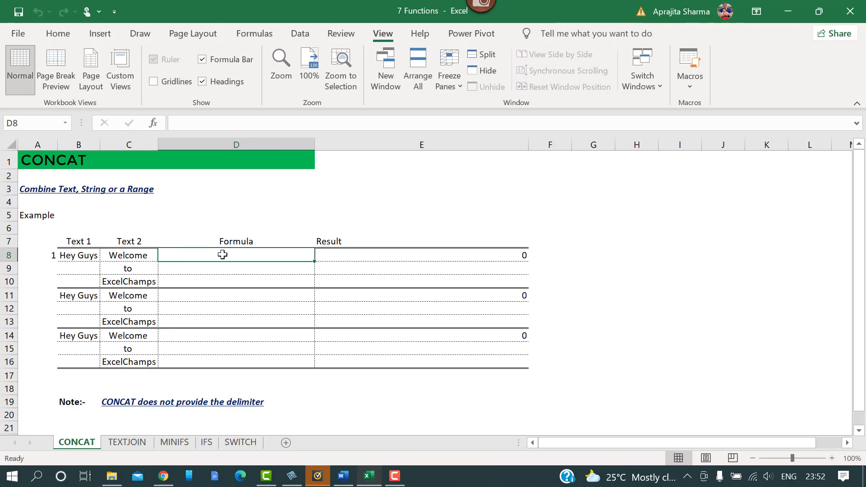
pyautogui.write('=con')
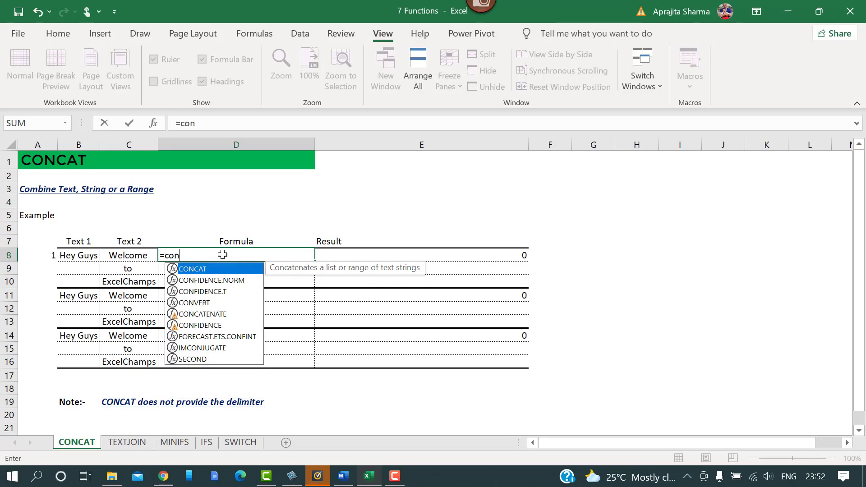
pyautogui.write('cat')
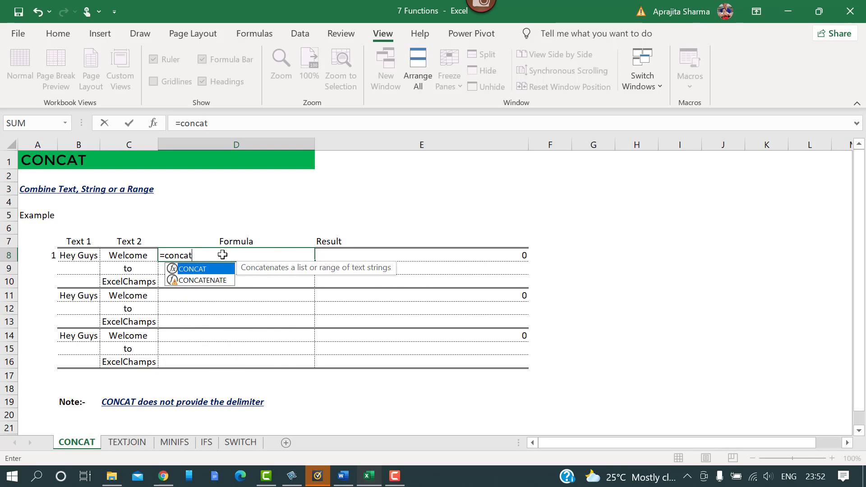
pyautogui.press('Tab')
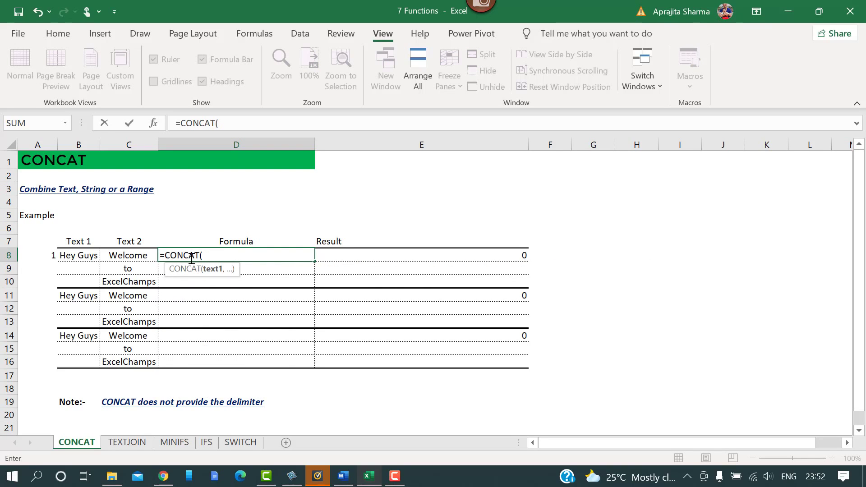
pyautogui.moveTo(85, 256); pyautogui.dragTo(118, 282)
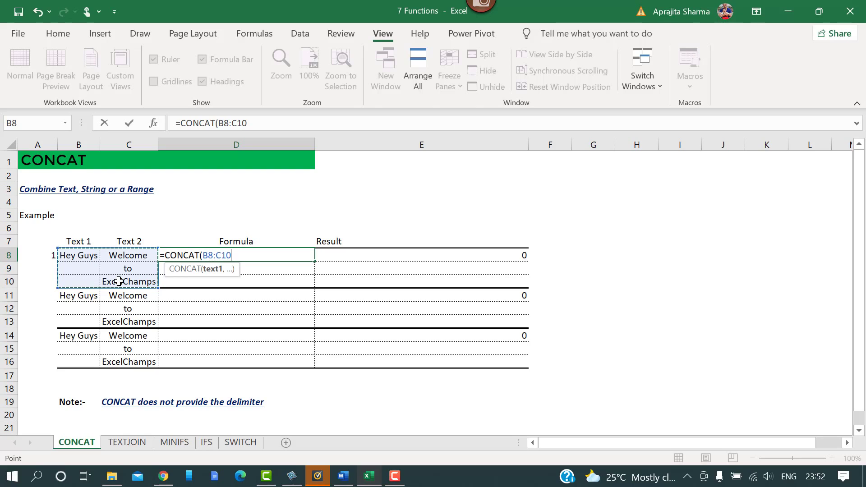
pyautogui.press('Return')
pyautogui.click(232, 257)
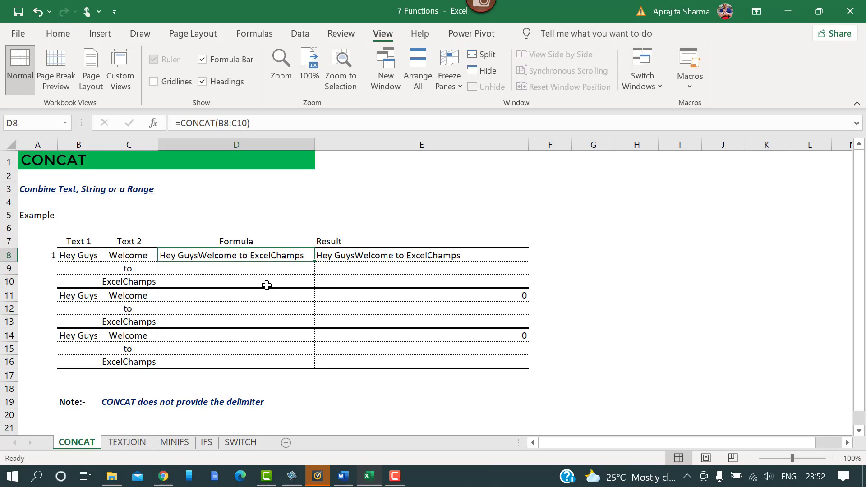
pyautogui.click(224, 296)
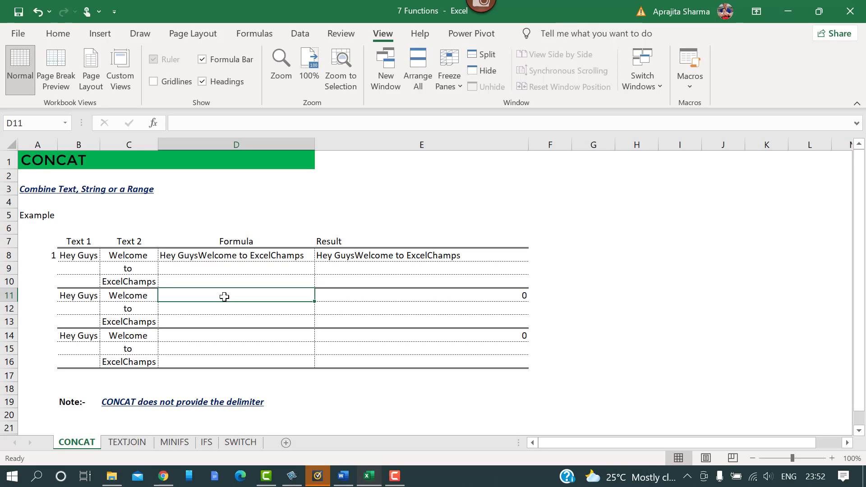
# Enter =CONCAT(B11," ",C11:C13) in D11 so a space separates the words
pyautogui.write('=')
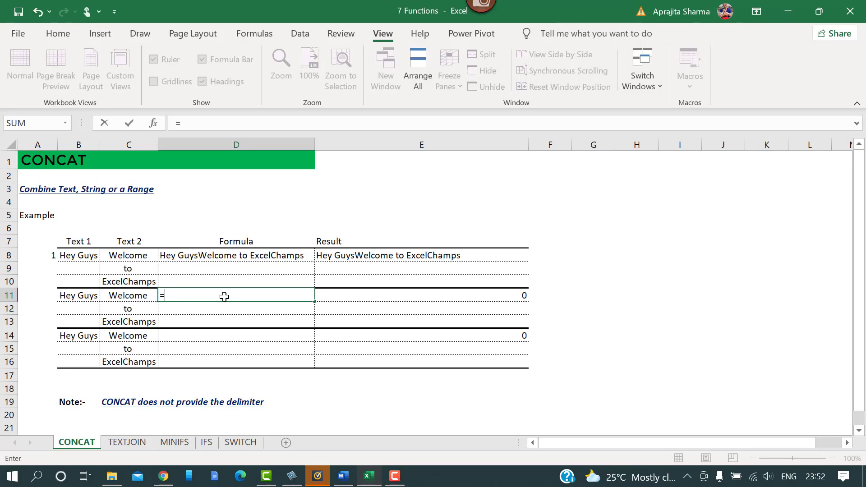
pyautogui.write('concat')
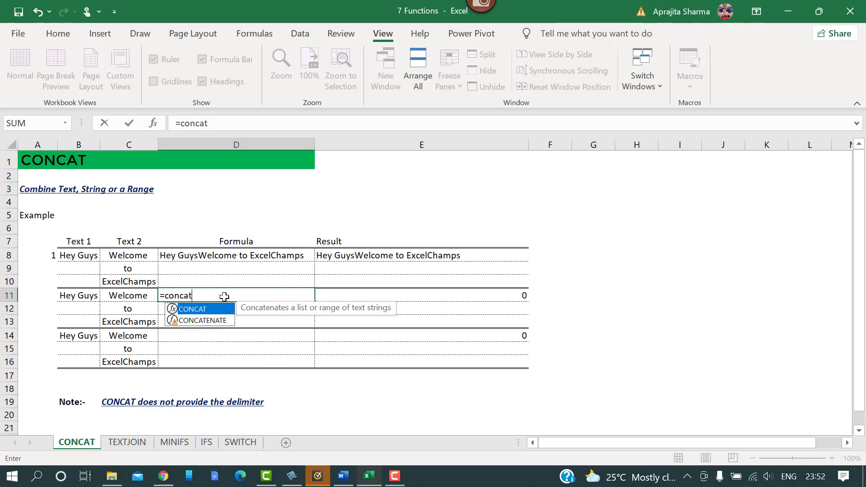
pyautogui.press('Tab')
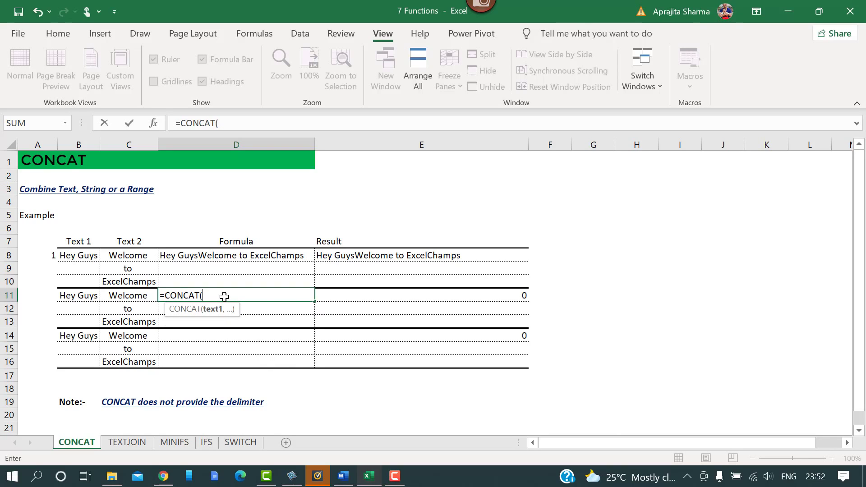
pyautogui.click(81, 294)
pyautogui.write('," ",')
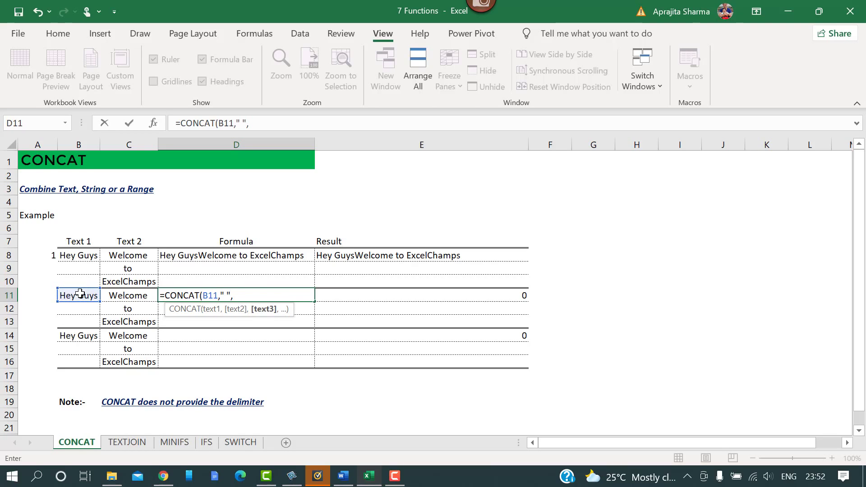
pyautogui.moveTo(116, 298); pyautogui.dragTo(117, 319)
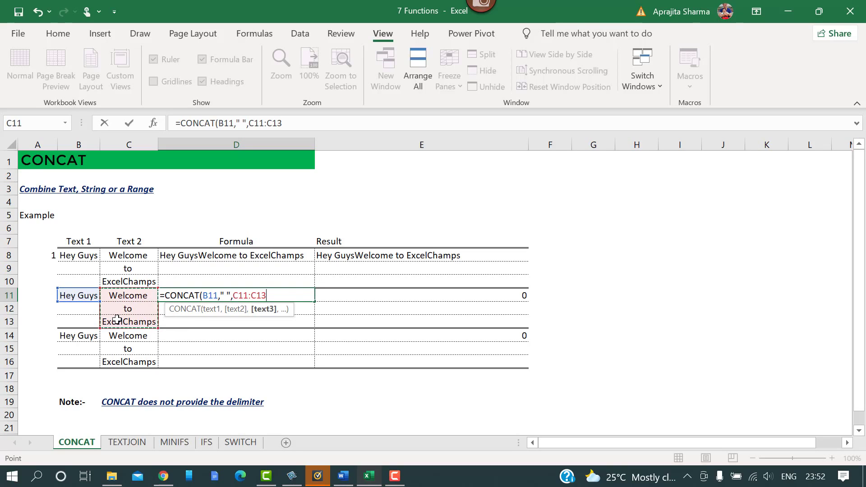
pyautogui.write(')')
pyautogui.press('Return')
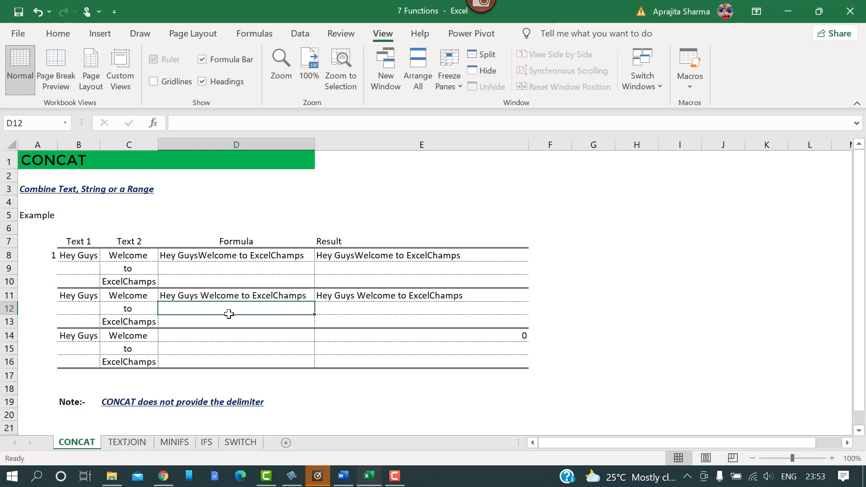
# Enter =CONCAT(B14,C14:C16) in D14 and compare its result with D8
pyautogui.click(171, 334)
pyautogui.write('=c')
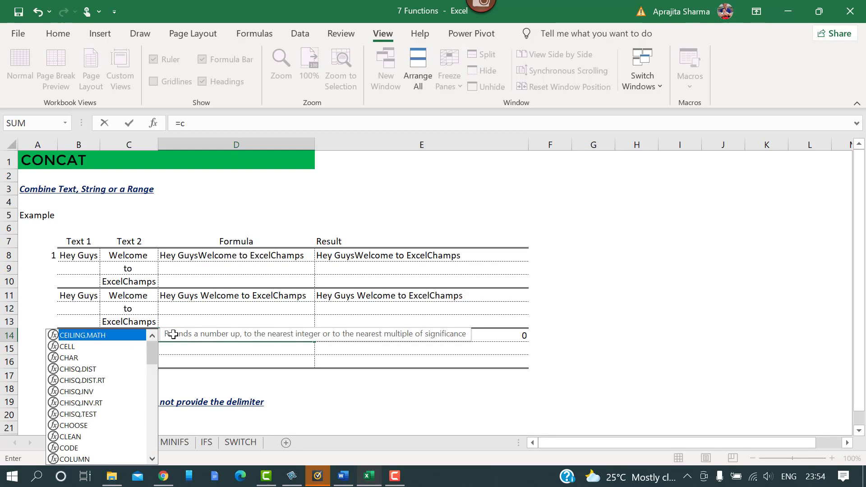
pyautogui.write('oncat')
pyautogui.press('Tab')
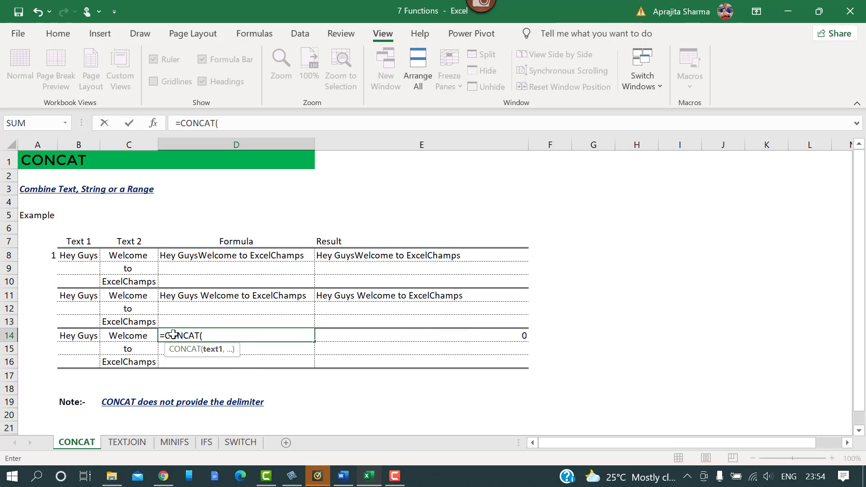
pyautogui.click(82, 333)
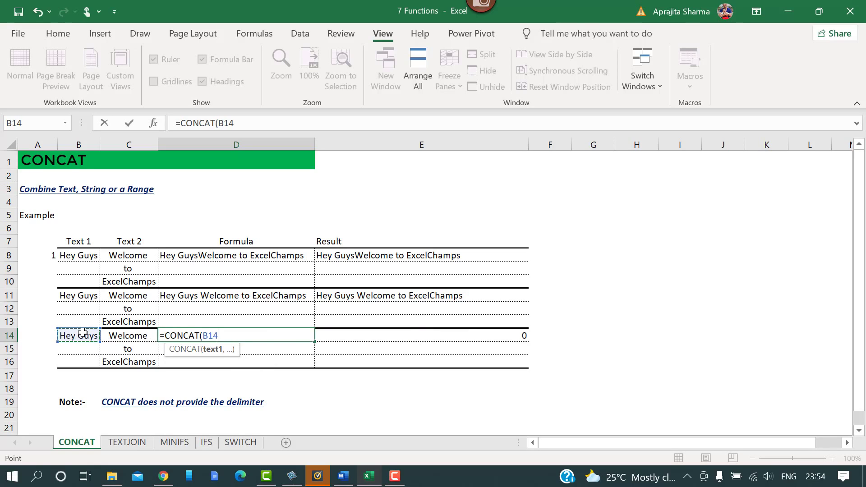
pyautogui.write(',')
pyautogui.moveTo(127, 336); pyautogui.dragTo(130, 359)
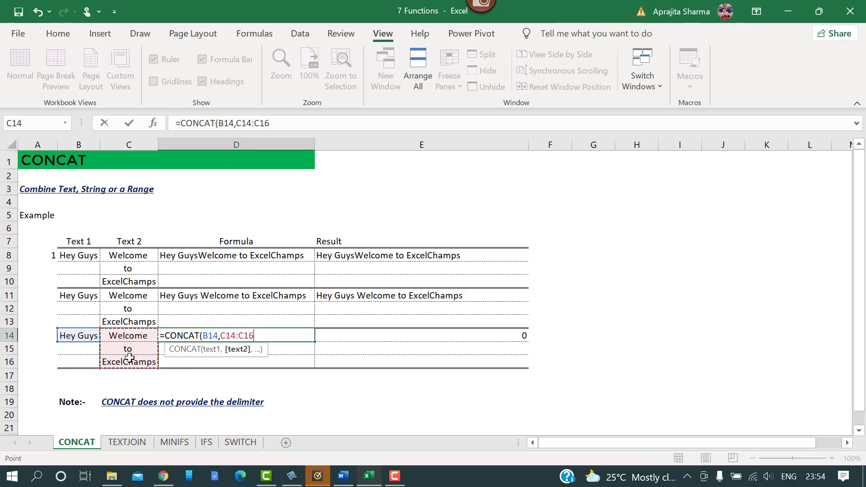
pyautogui.press('Return')
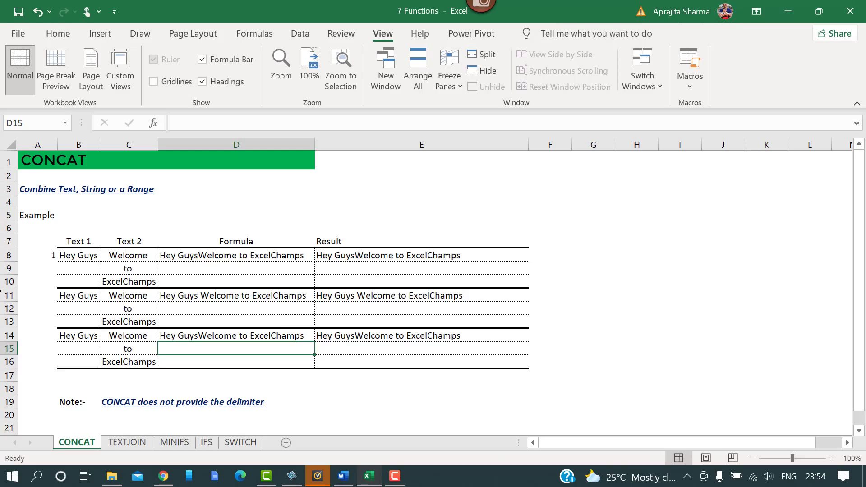
pyautogui.click(243, 258)
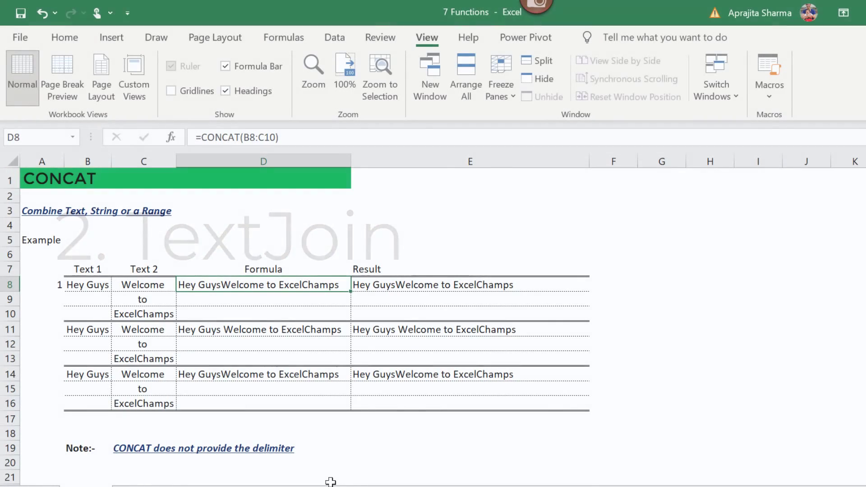
# Switch to the TEXTJOIN sheet and point out the empty cells C9, C12 and C15
pyautogui.hotkey('ctrl', 'pagedown')
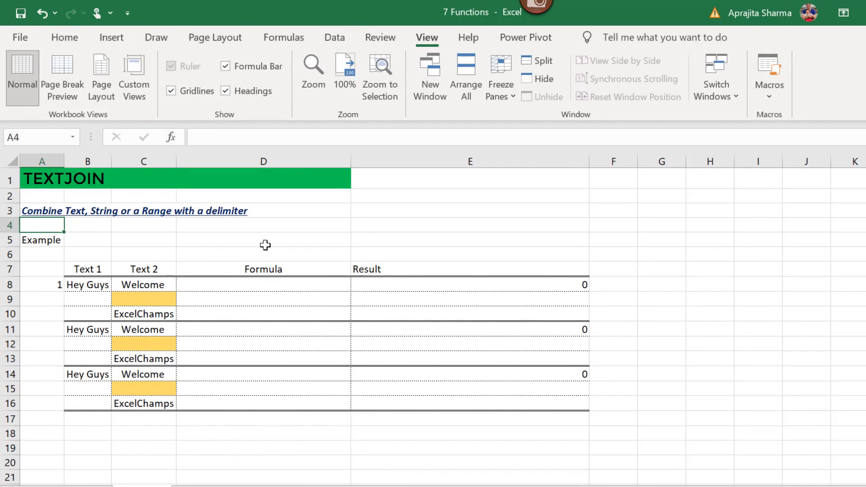
pyautogui.moveTo(88, 285); pyautogui.dragTo(126, 311)
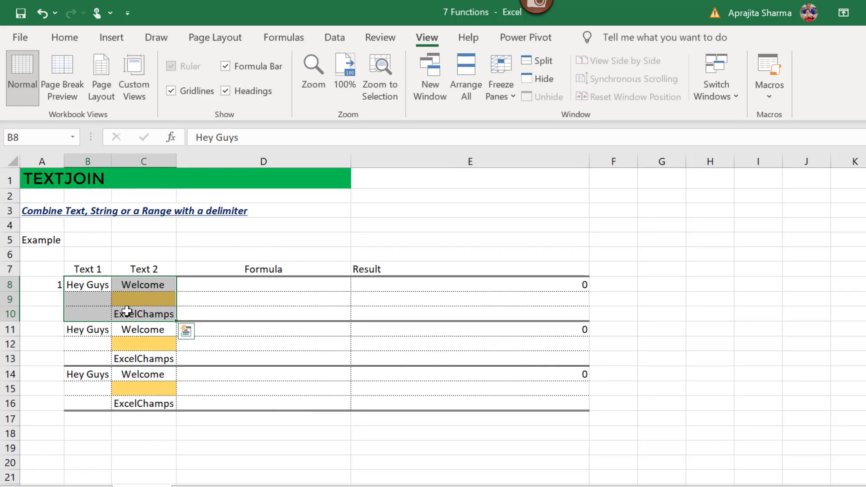
pyautogui.click(151, 302)
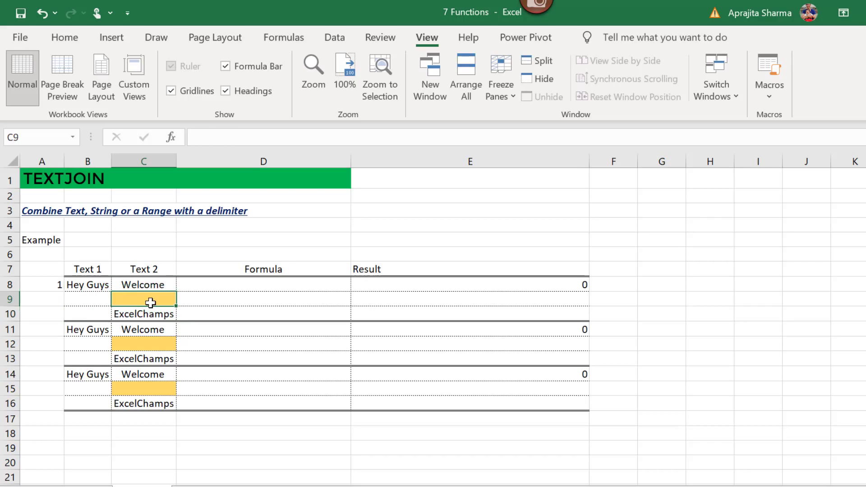
pyautogui.click(142, 342)
pyautogui.click(130, 387)
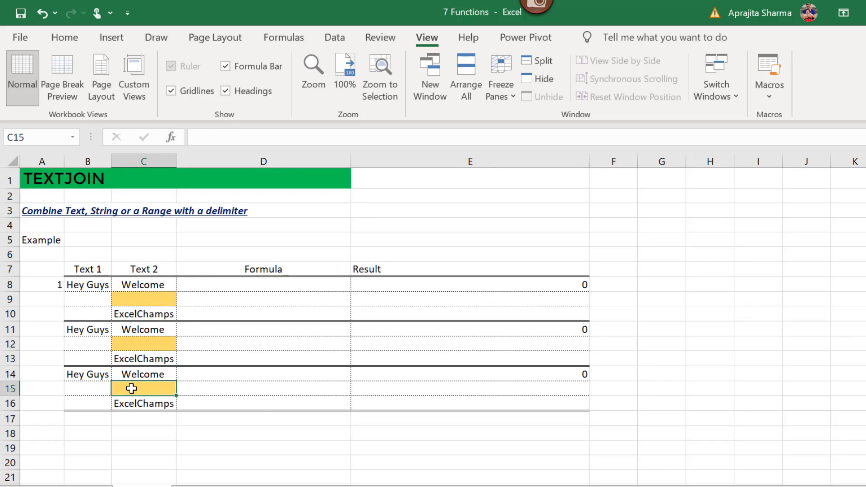
pyautogui.click(142, 303)
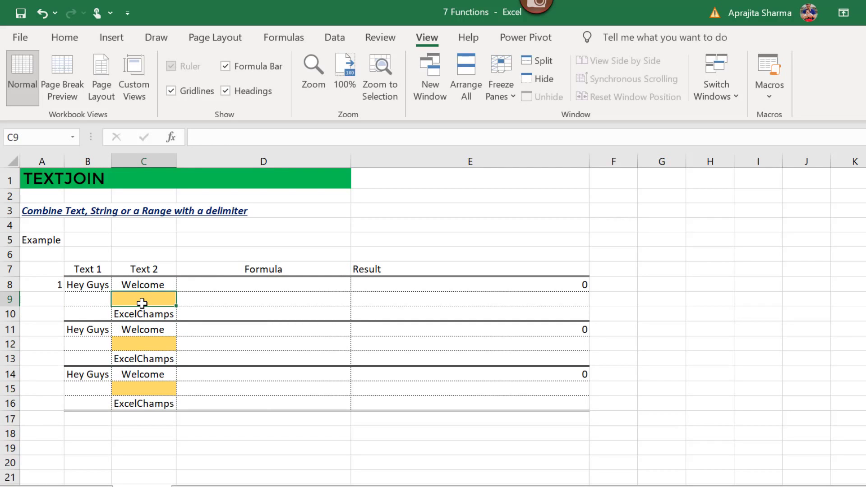
pyautogui.click(138, 341)
pyautogui.click(138, 388)
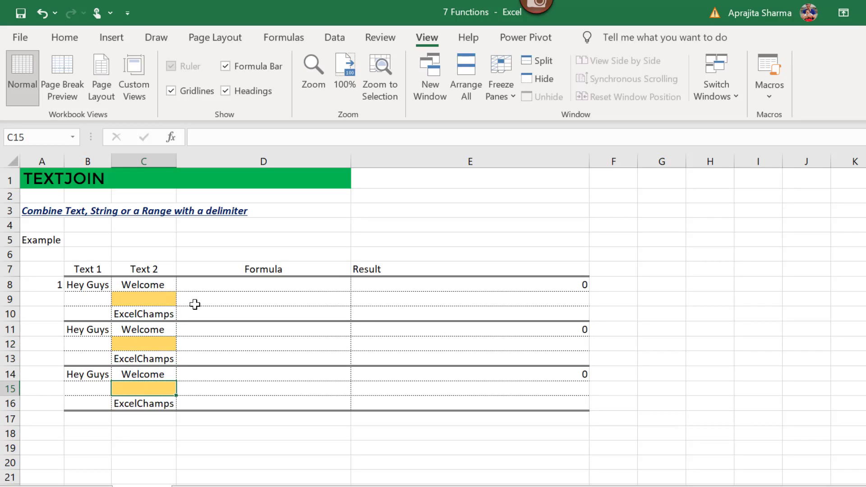
pyautogui.click(226, 287)
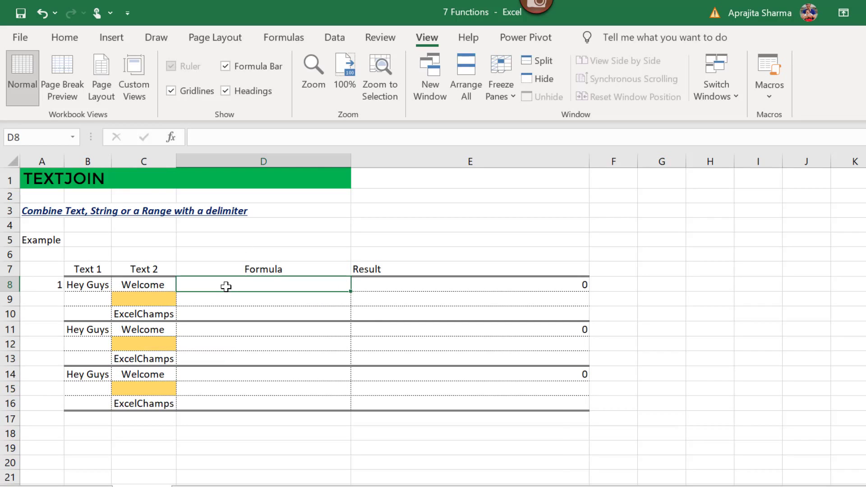
# Start a TEXTJOIN in D8 with a space delimiter and "true" to ignore empty cells
pyautogui.write('=text')
pyautogui.press('Tab')
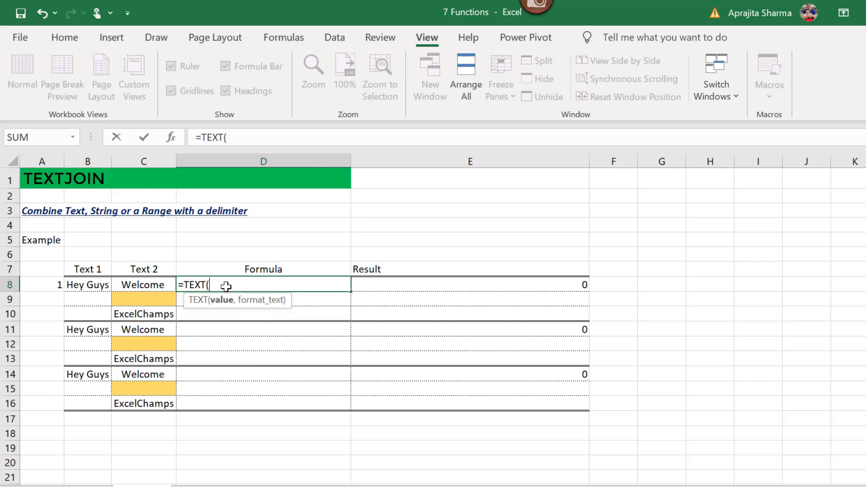
pyautogui.press('BackSpace')
pyautogui.write('join')
pyautogui.press('Tab')
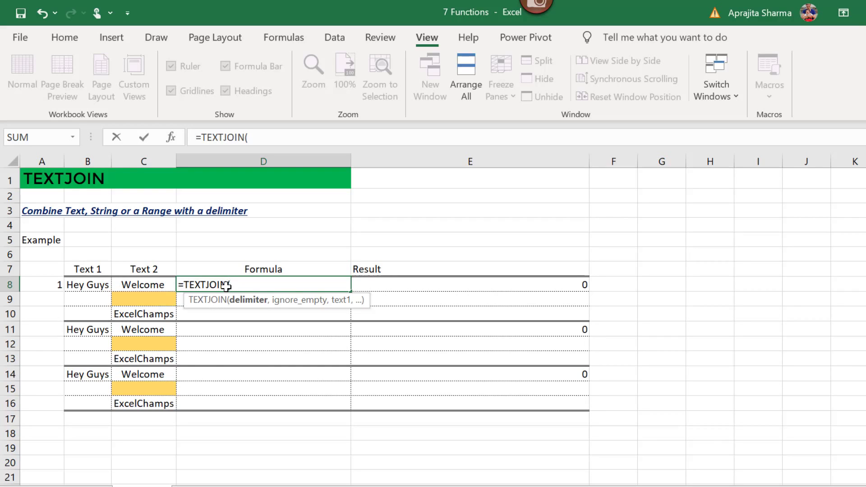
pyautogui.write('" "')
pyautogui.write('"tru')
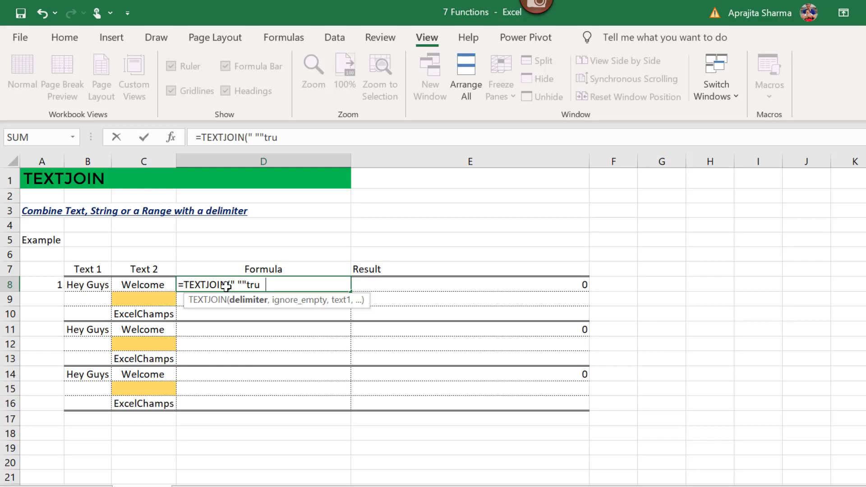
pyautogui.write('e"')
pyautogui.click(262, 137)
pyautogui.write(',')
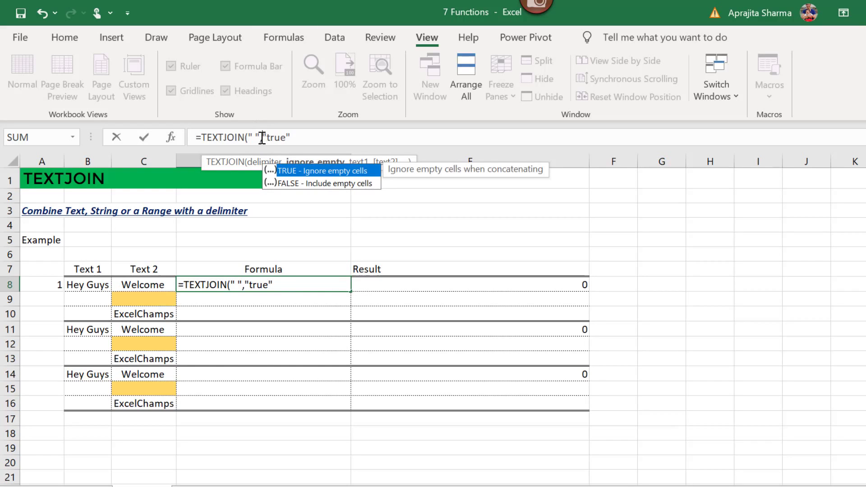
pyautogui.click(301, 140)
pyautogui.write(',')
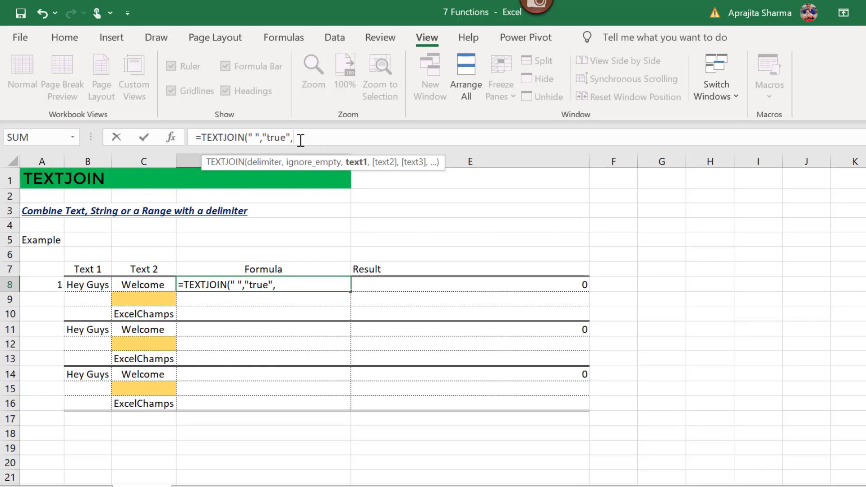
# Use B8:C10 as the text range, commit, and recheck D8's formula
pyautogui.click(85, 287)
pyautogui.moveTo(86, 287); pyautogui.dragTo(131, 316)
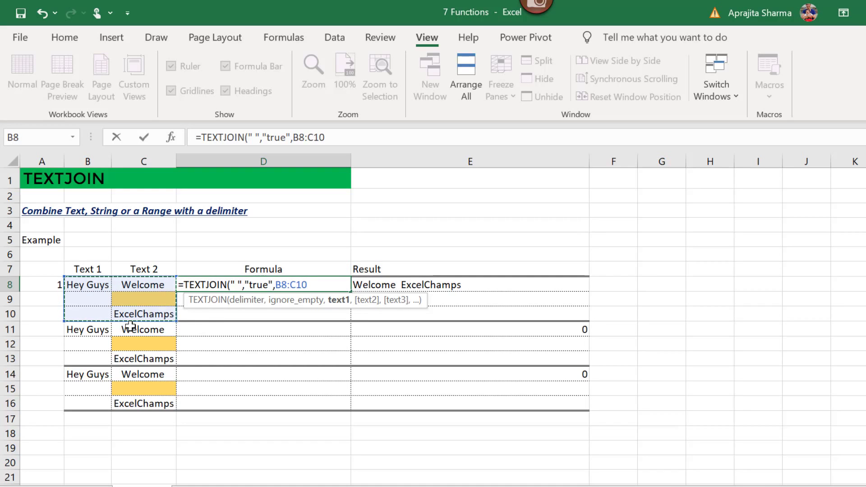
pyautogui.press('Return')
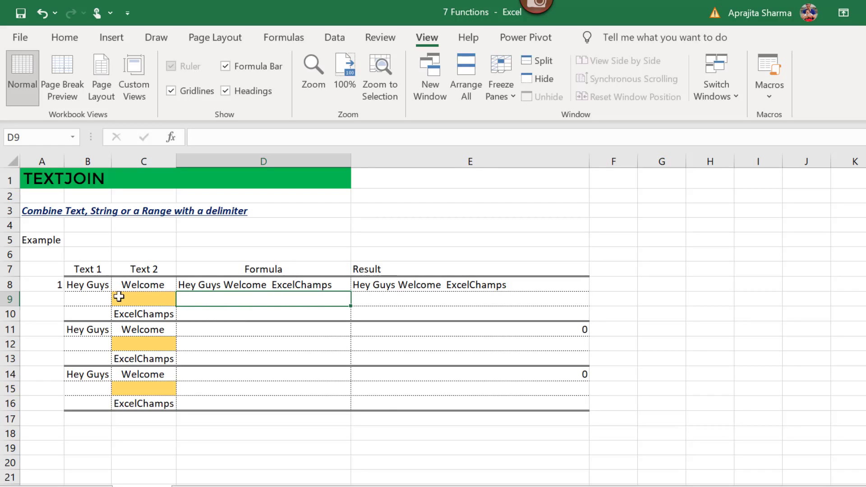
pyautogui.click(260, 284)
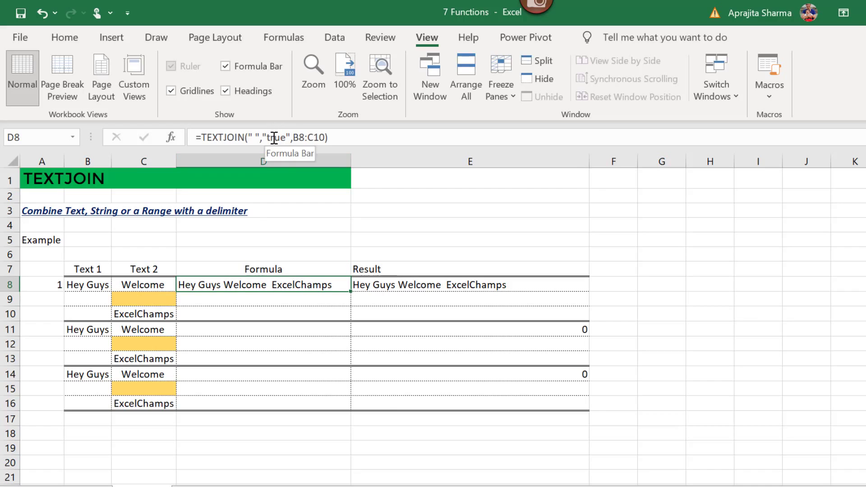
pyautogui.moveTo(276, 138); pyautogui.dragTo(283, 138)
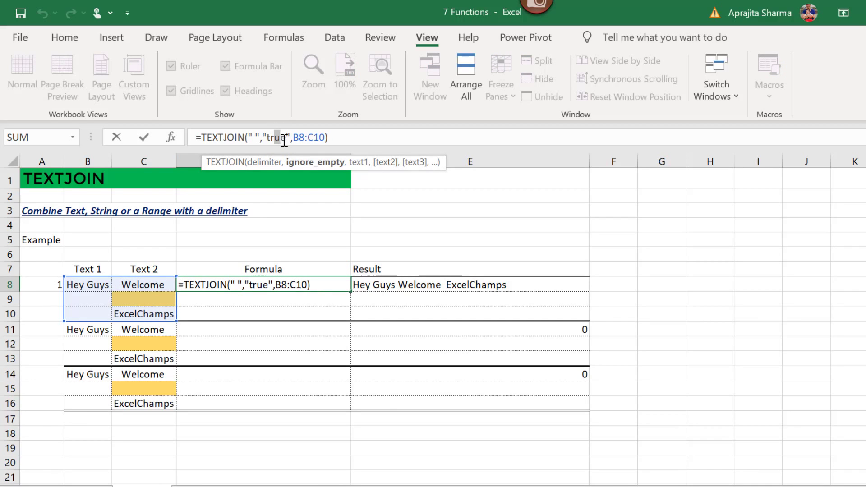
pyautogui.hotkey('ctrl', 'Return')
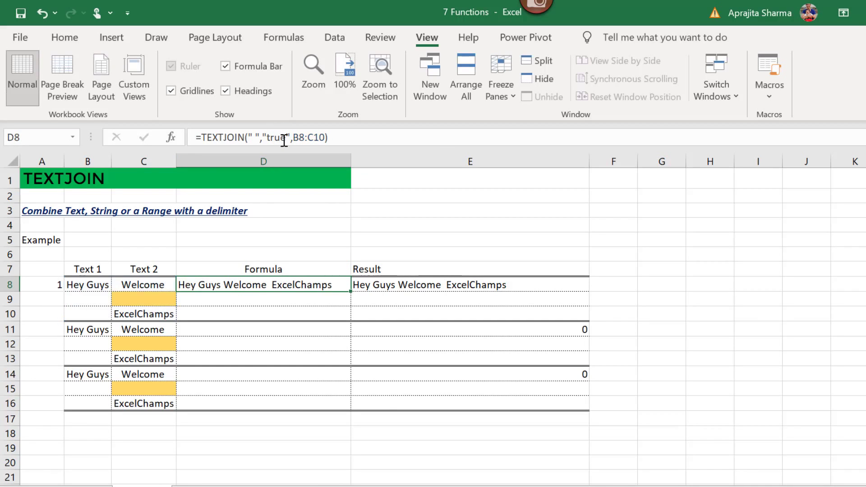
# Enter =TEXTJOIN(" ","false",B11:C13) in D11 so empty cells are kept
pyautogui.click(209, 330)
pyautogui.write('=text')
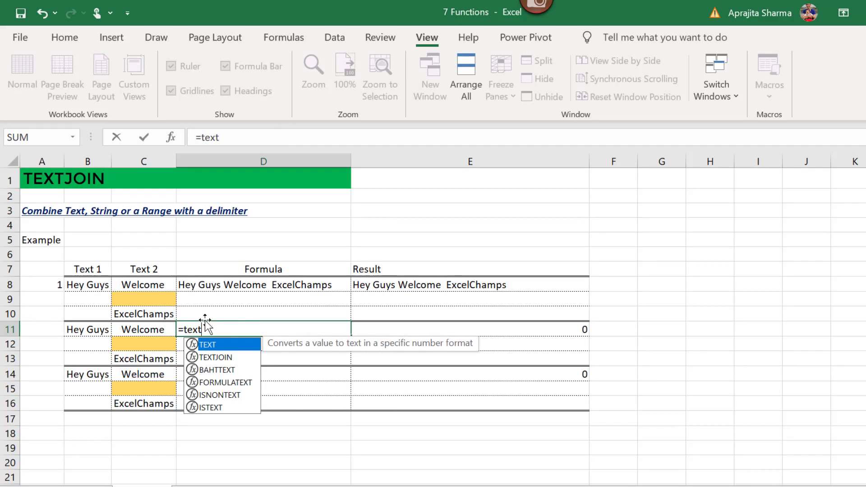
pyautogui.write('join')
pyautogui.press('Tab')
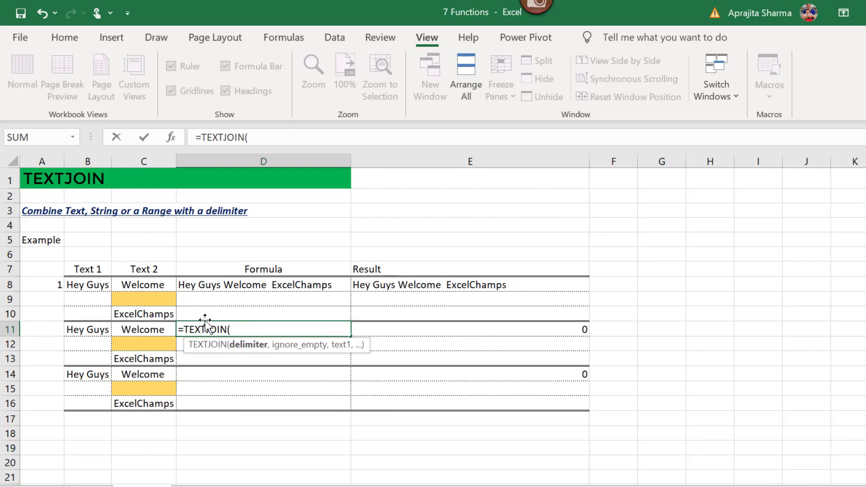
pyautogui.write('" ",fa')
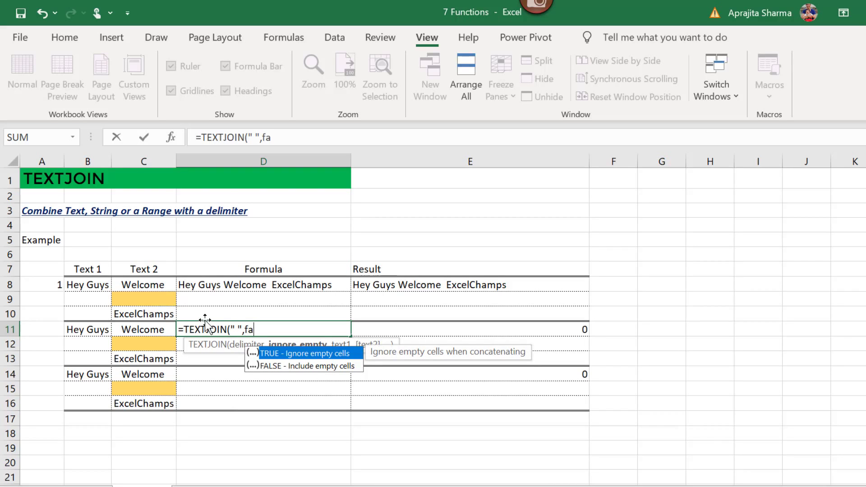
pyautogui.press('BackSpace')
pyautogui.press('BackSpace')
pyautogui.write('"fa')
pyautogui.press('Down')
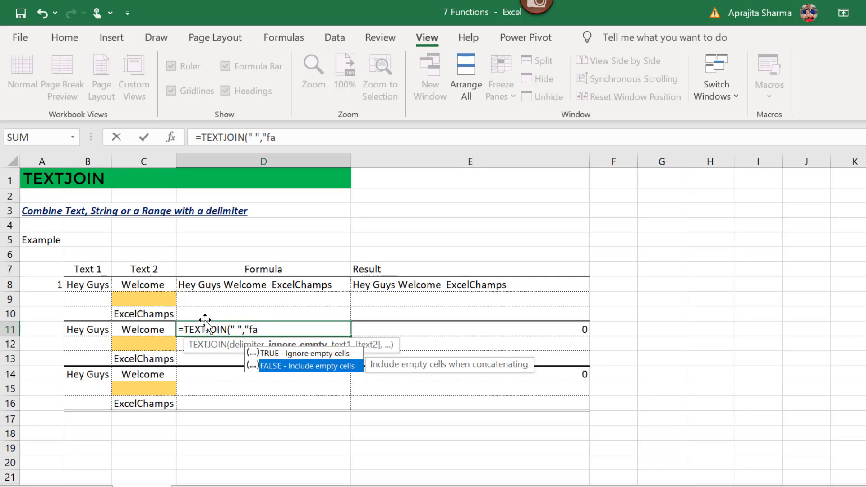
pyautogui.write('lse",')
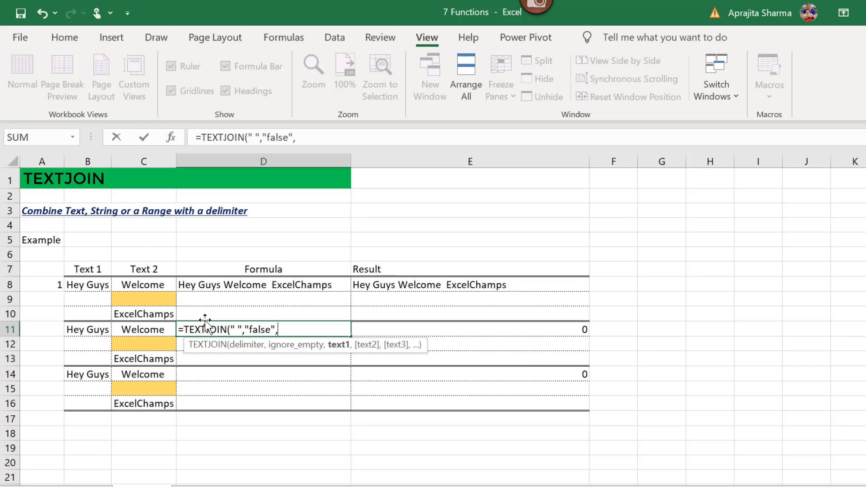
pyautogui.moveTo(90, 330); pyautogui.dragTo(137, 355)
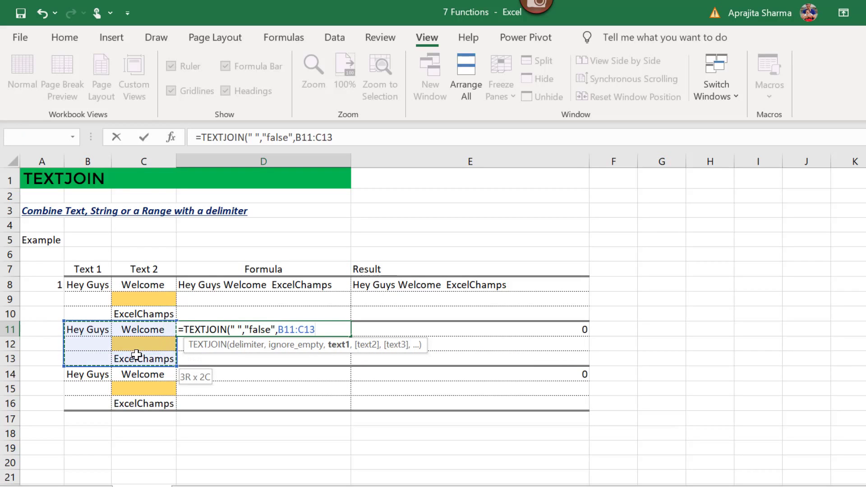
pyautogui.press('Return')
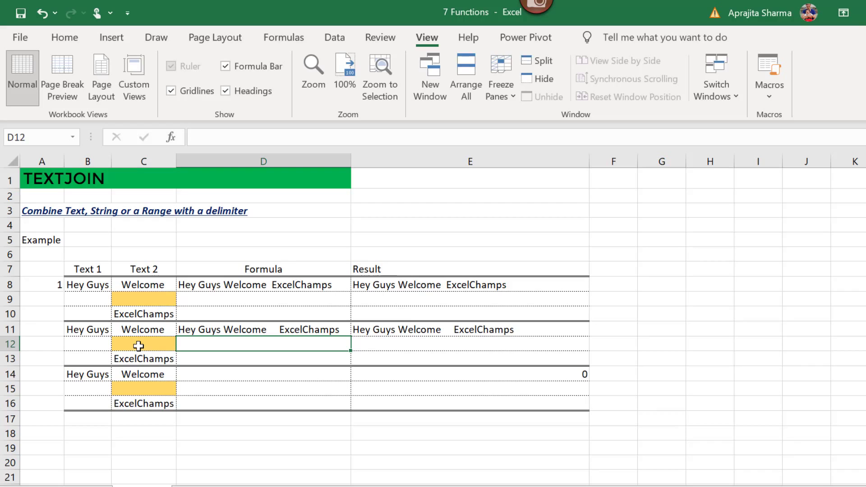
# Enter =TEXTJOIN(" ","true",B14,C14:C16) in D14, giving 'Hey Guys Welcome ExcelChamps'
pyautogui.click(205, 377)
pyautogui.write('=textjoi')
pyautogui.press('Tab')
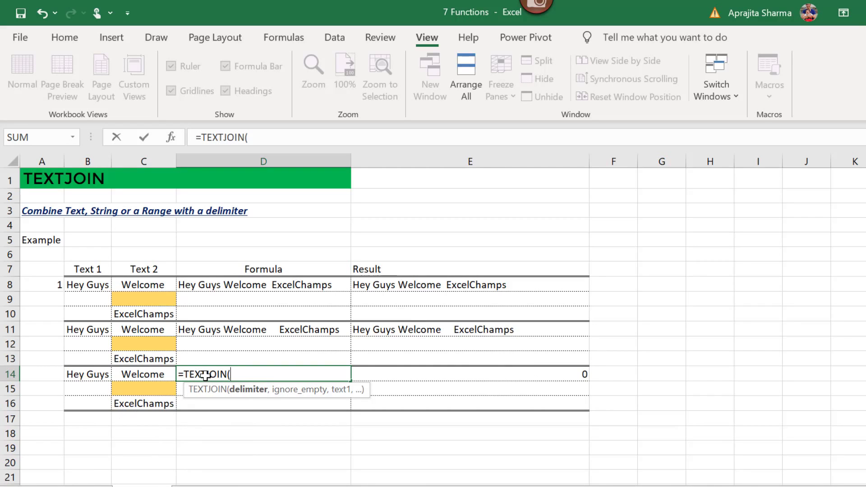
pyautogui.write('" ",')
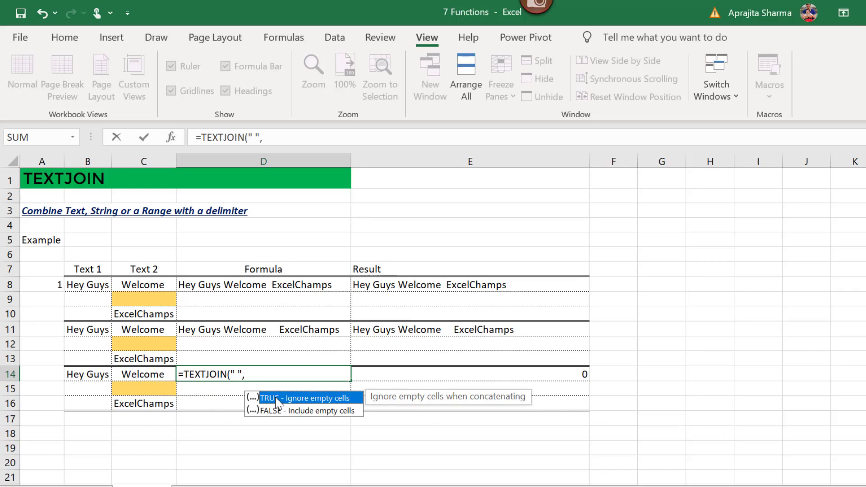
pyautogui.write('"')
pyautogui.write('tru')
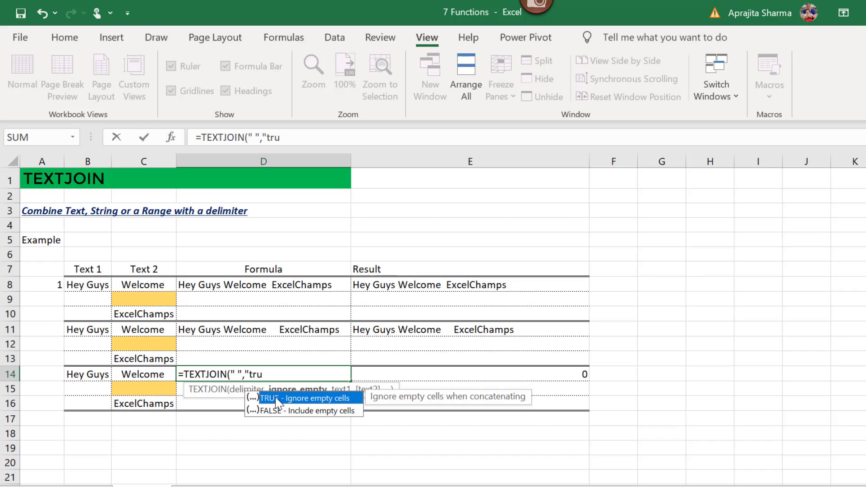
pyautogui.write('e",')
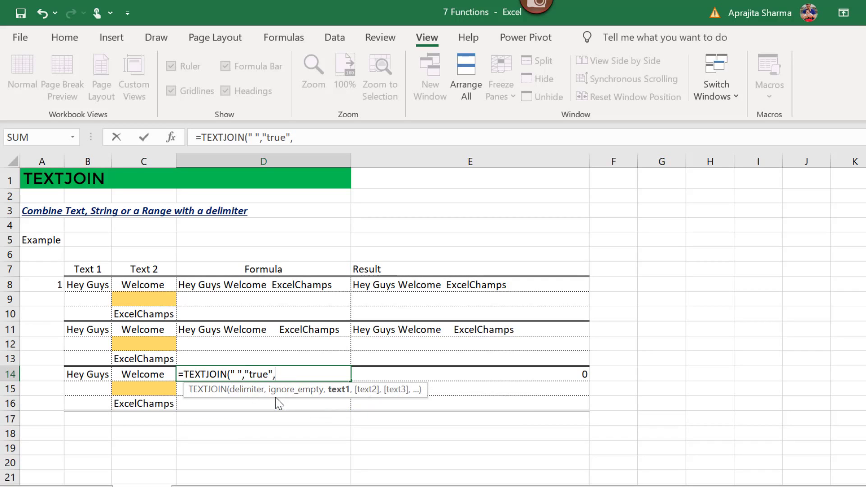
pyautogui.click(85, 373)
pyautogui.write(',')
pyautogui.moveTo(130, 374); pyautogui.dragTo(135, 401)
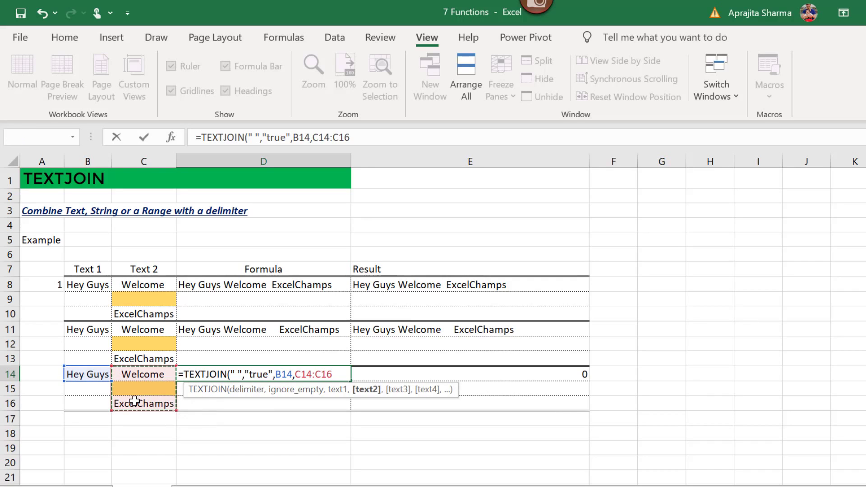
pyautogui.write(')')
pyautogui.press('Return')
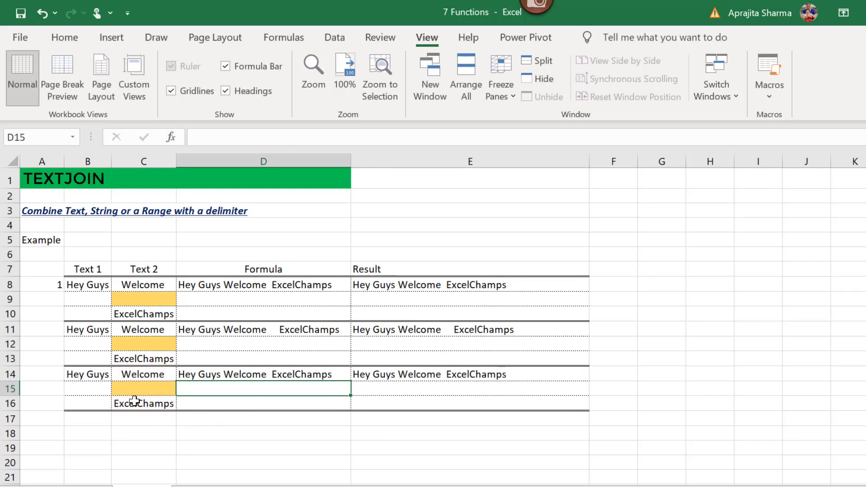
# Change D14's ignore_empty argument from true to false and compare with D8 and D11
pyautogui.click(319, 376)
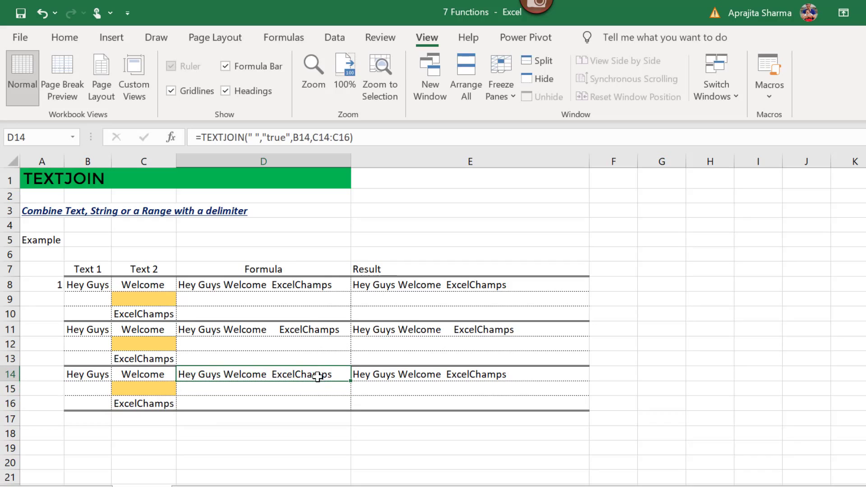
pyautogui.click(298, 283)
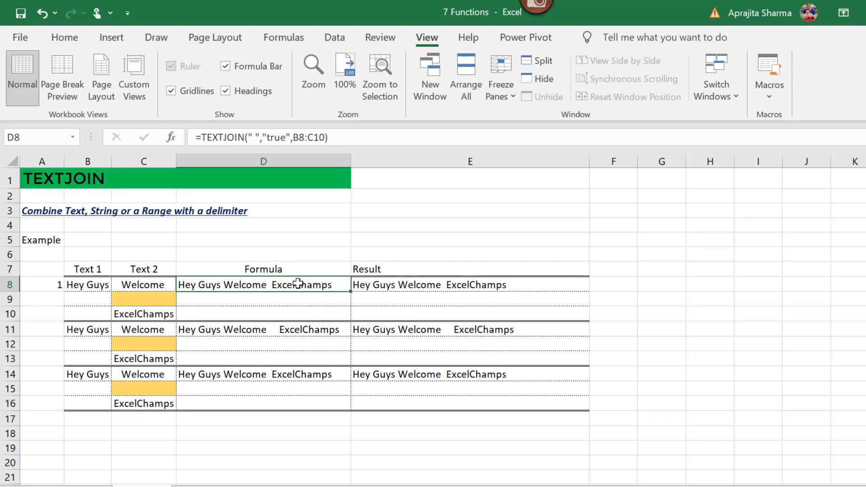
pyautogui.click(274, 374)
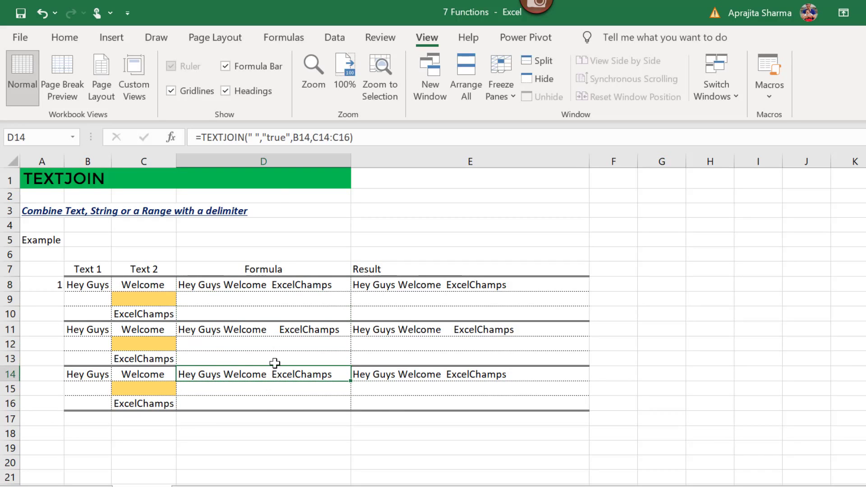
pyautogui.click(281, 136)
pyautogui.press('BackSpace')
pyautogui.press('BackSpace')
pyautogui.press('BackSpace')
pyautogui.press('Delete')
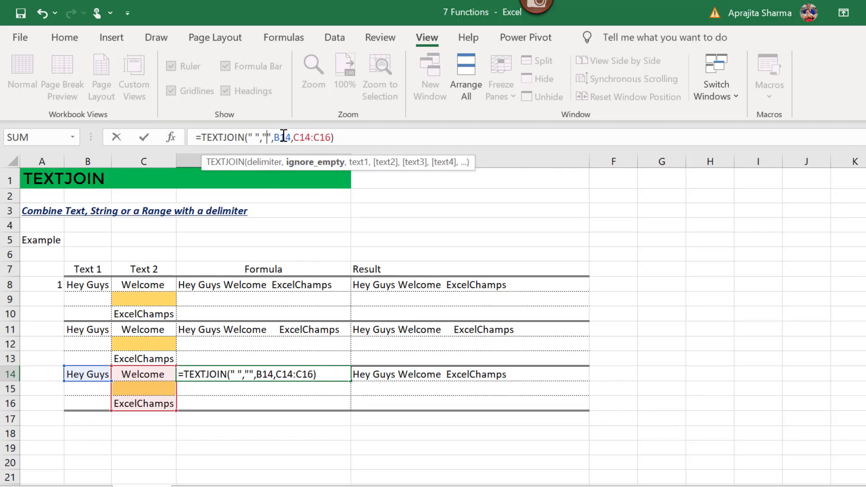
pyautogui.write('false')
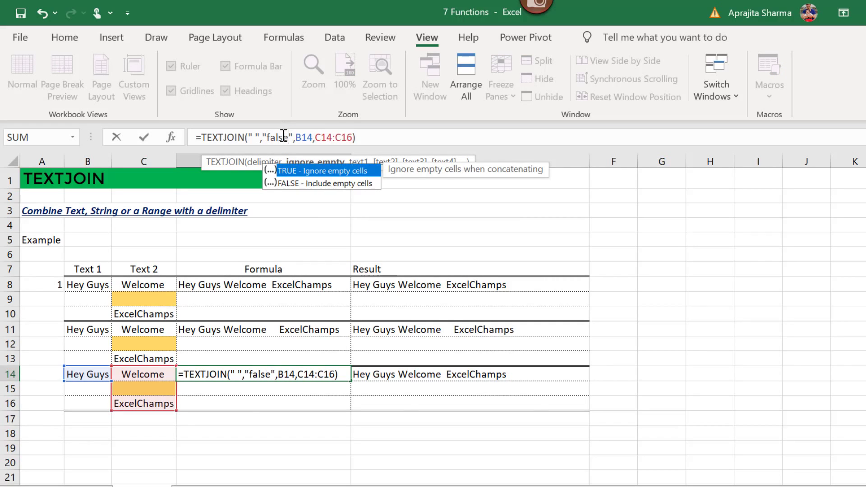
pyautogui.press('Return')
pyautogui.press('Up')
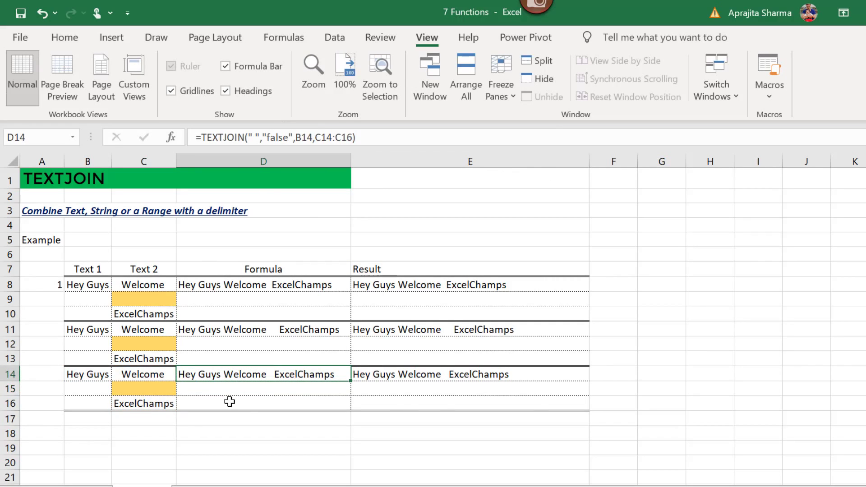
pyautogui.click(253, 333)
pyautogui.click(254, 376)
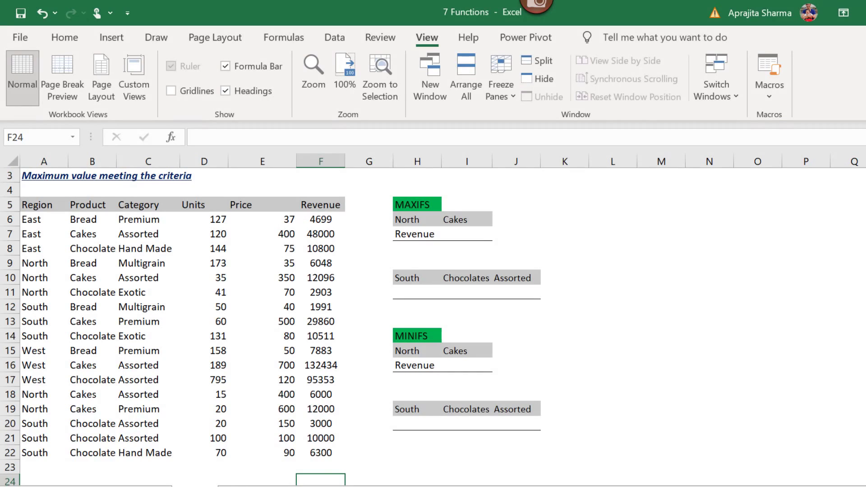
pyautogui.hotkey('ctrl', 'Home')
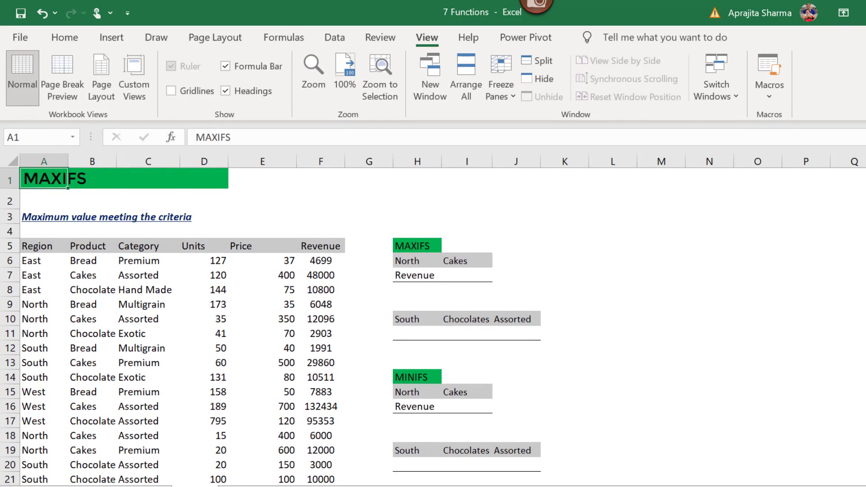
pyautogui.scroll(-1, 433, 319)
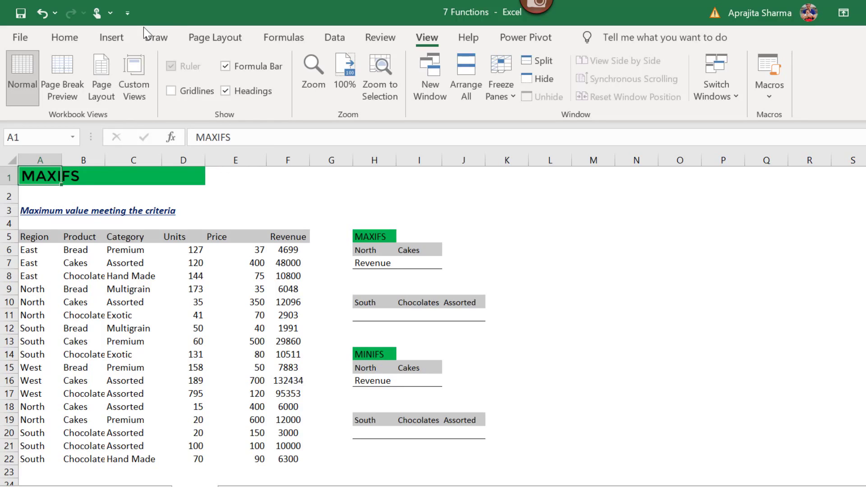
pyautogui.click(375, 236)
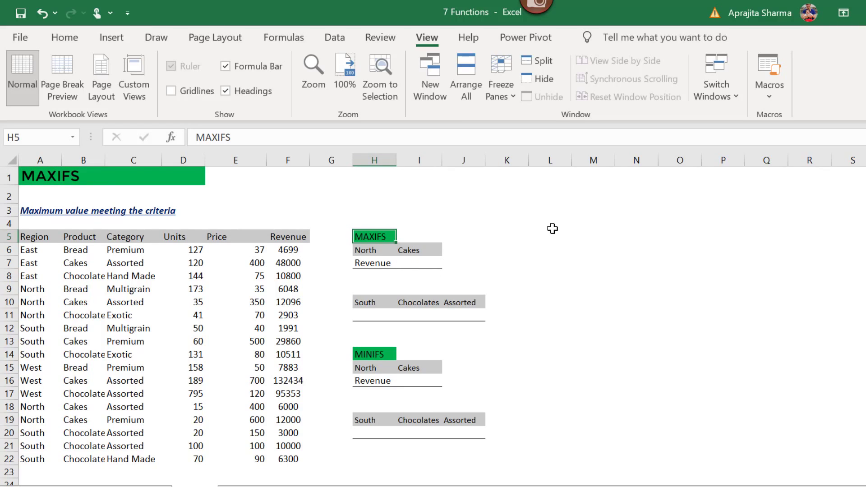
pyautogui.click(375, 249)
pyautogui.click(415, 249)
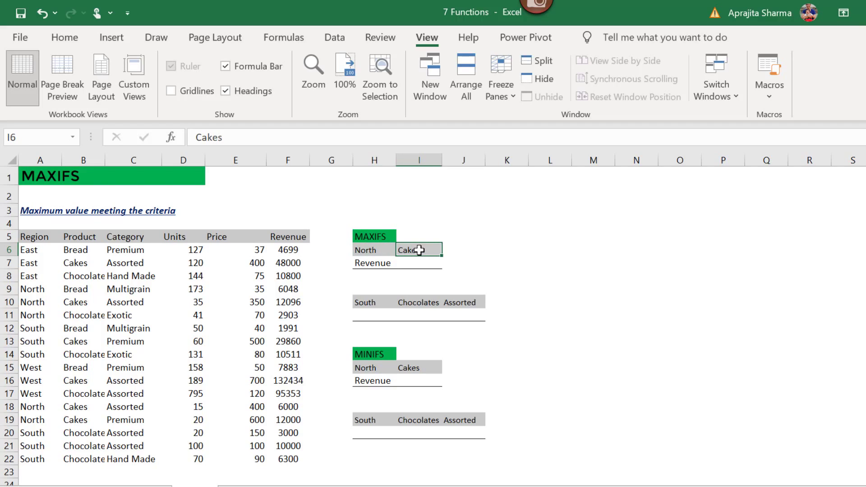
pyautogui.click(379, 265)
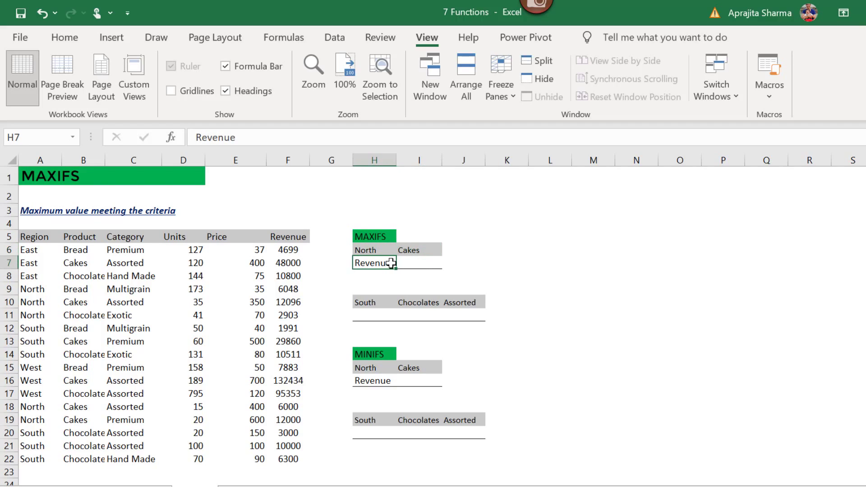
pyautogui.click(424, 264)
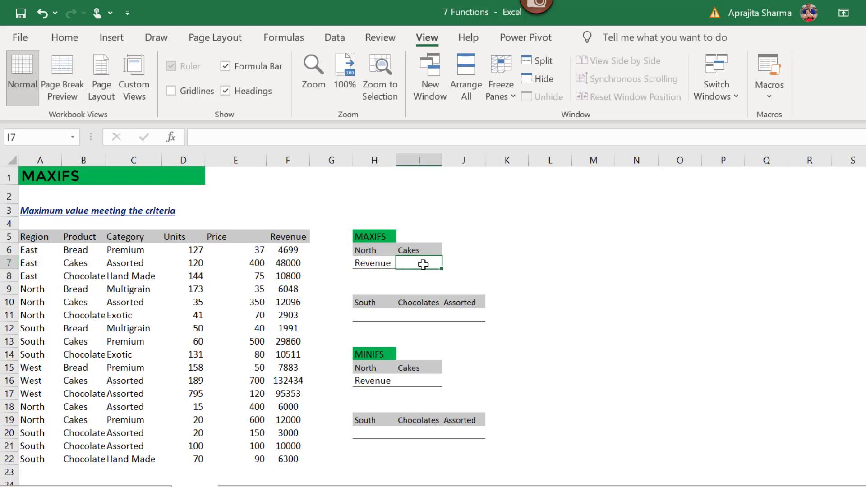
# Enter =MAXIFS(F6:F22,A6:A22,H6,B6:B22,I6) in I7, returning 12096 for North Cakes
pyautogui.write('=maxifs')
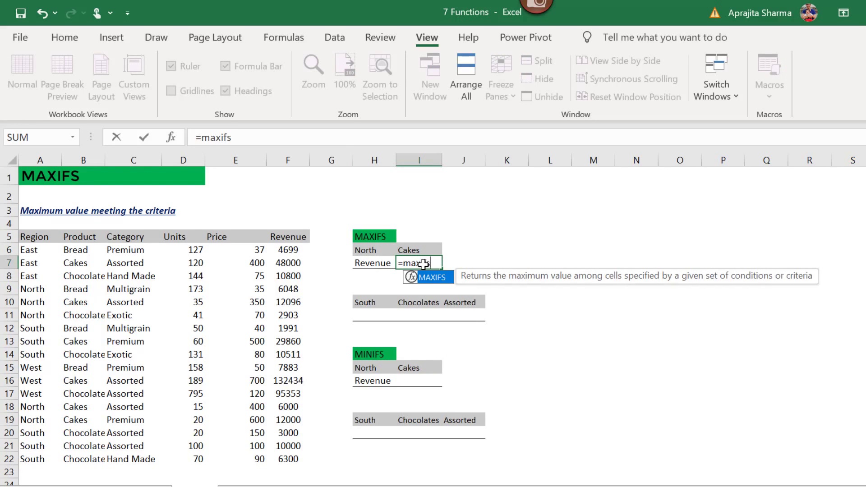
pyautogui.press('Tab')
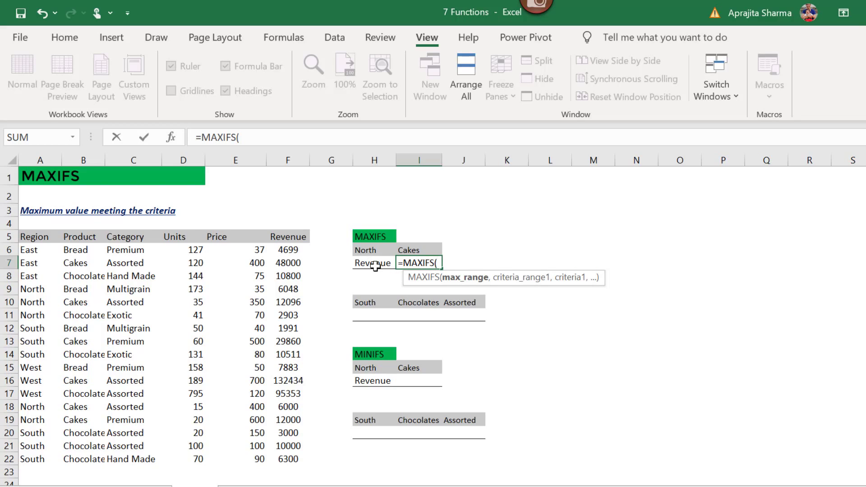
pyautogui.moveTo(288, 250); pyautogui.dragTo(281, 457)
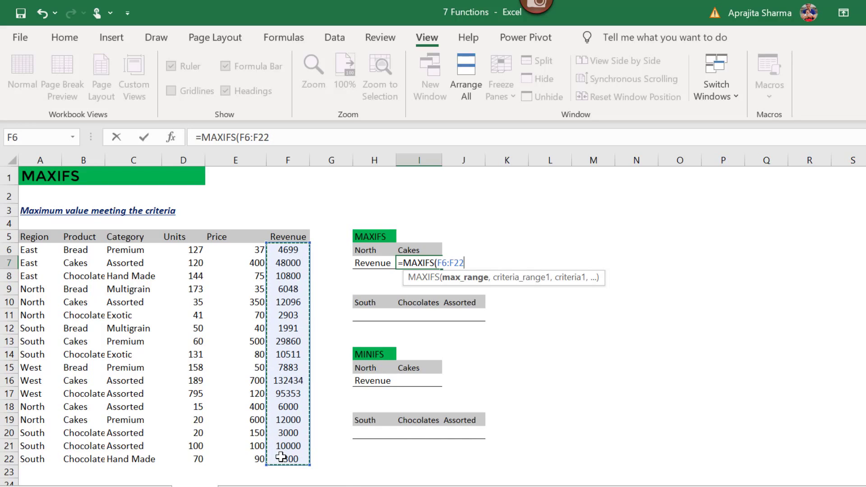
pyautogui.write(',')
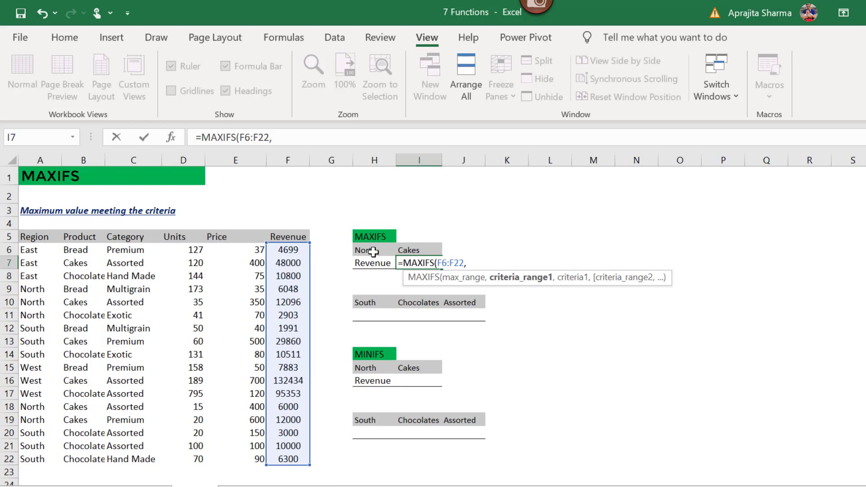
pyautogui.moveTo(34, 250); pyautogui.dragTo(31, 458)
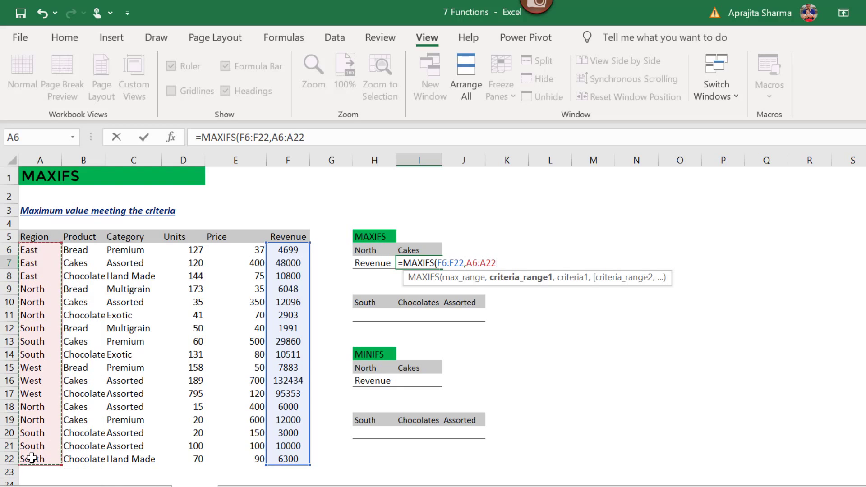
pyautogui.write(',')
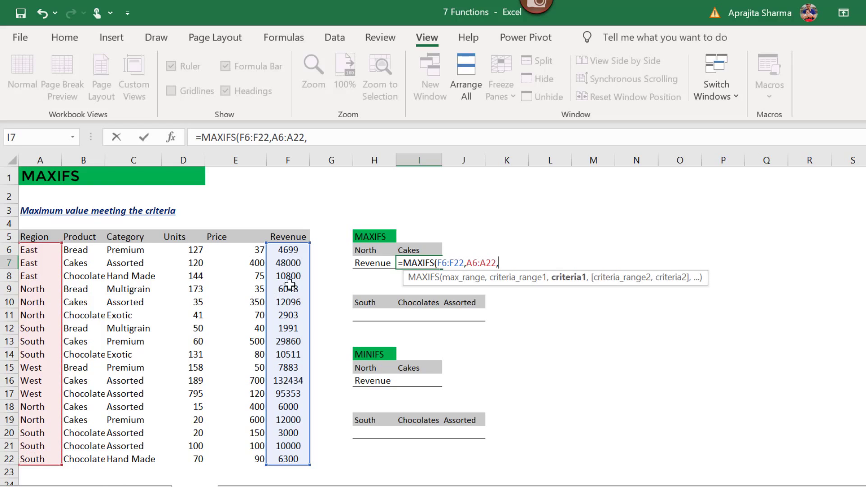
pyautogui.click(367, 251)
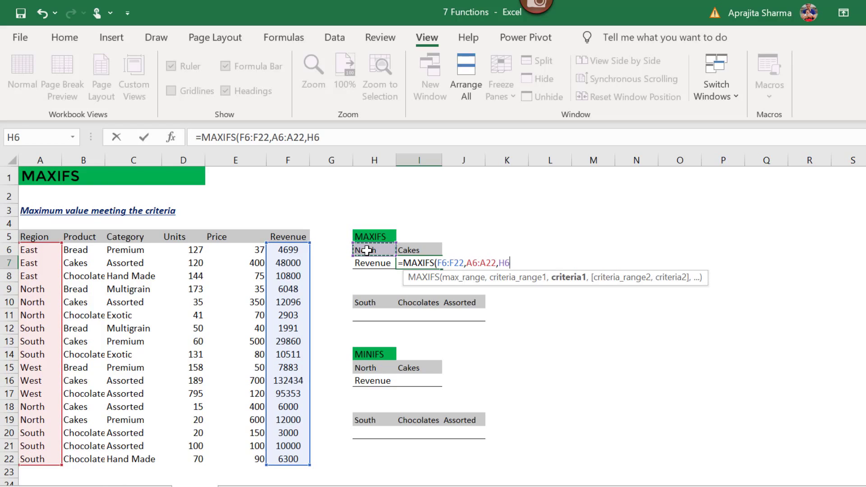
pyautogui.write(',')
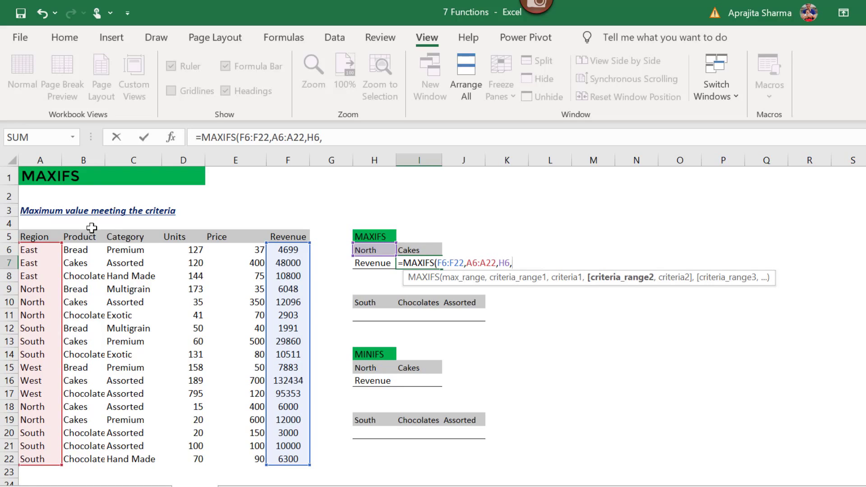
pyautogui.moveTo(86, 249); pyautogui.dragTo(71, 459)
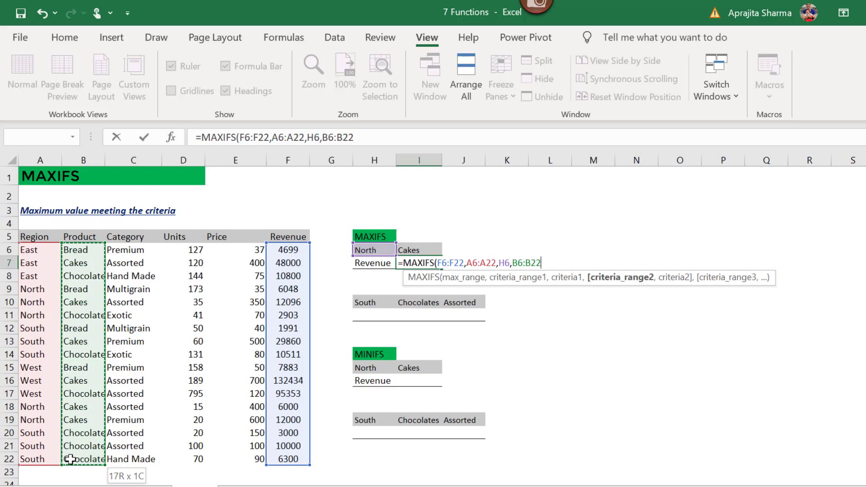
pyautogui.write(',')
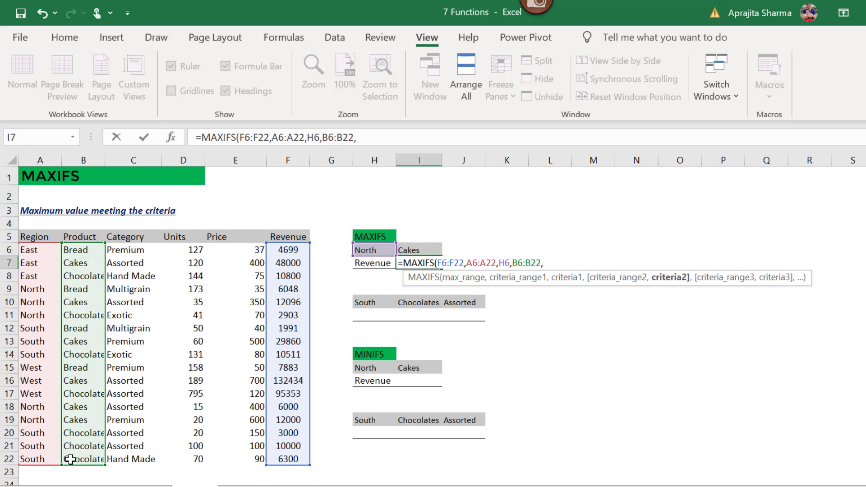
pyautogui.click(424, 249)
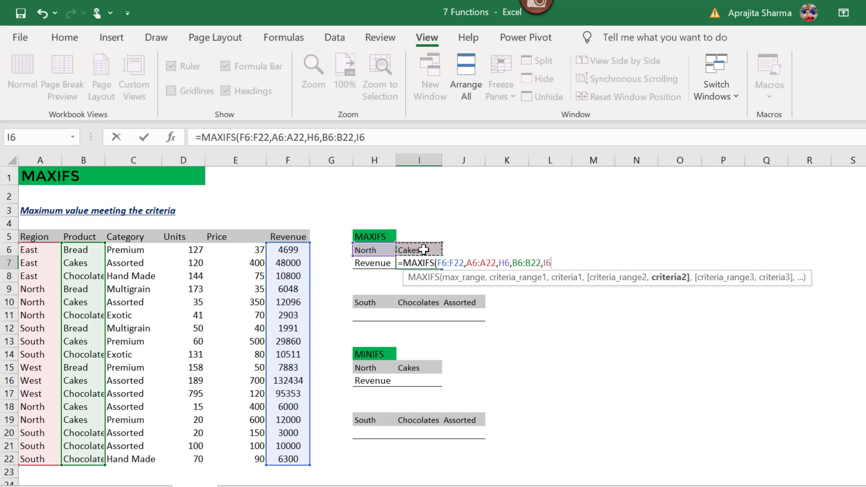
pyautogui.write(')')
pyautogui.press('Return')
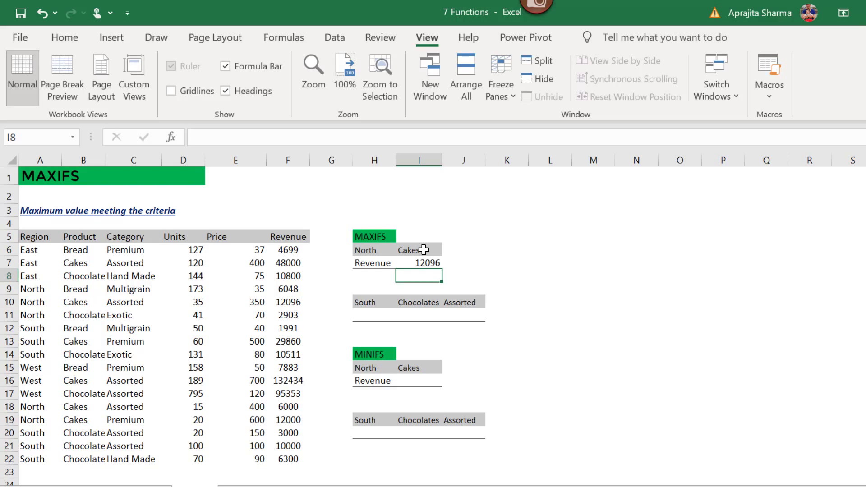
# In H11 start a MAXIFS over revenue F6:F22 with Region A6:A22 matching South in H10
pyautogui.click(422, 249)
pyautogui.click(418, 263)
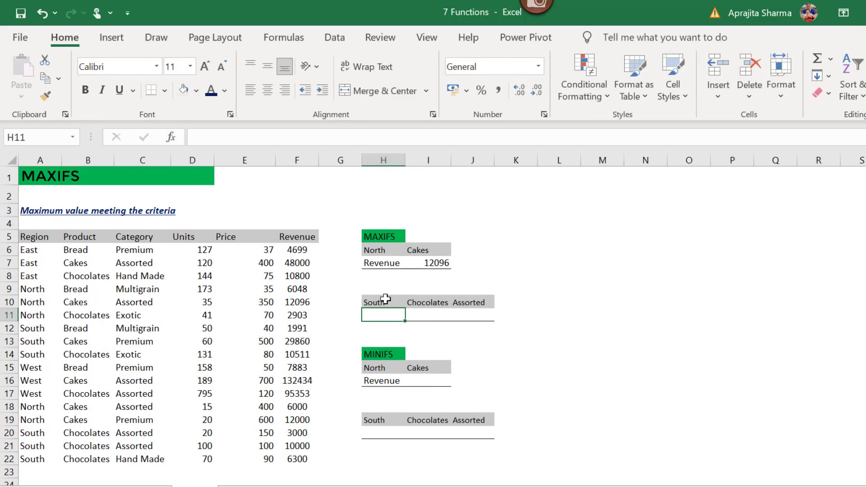
pyautogui.write('=')
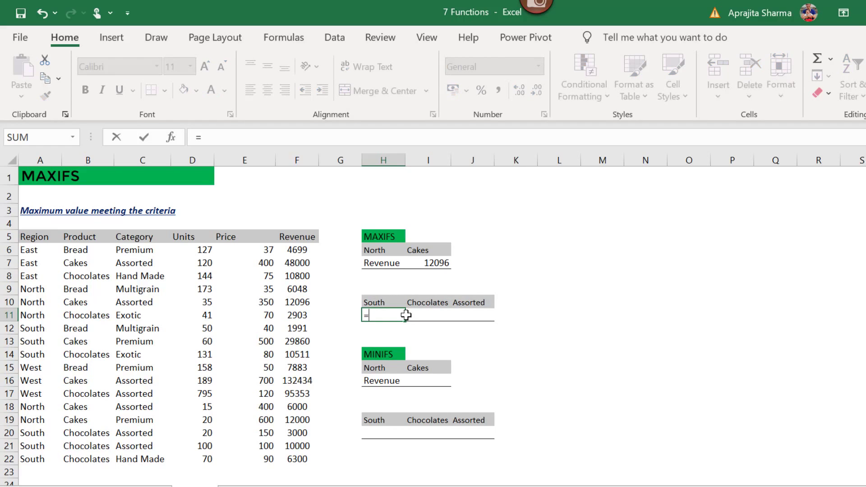
pyautogui.write('maxifs')
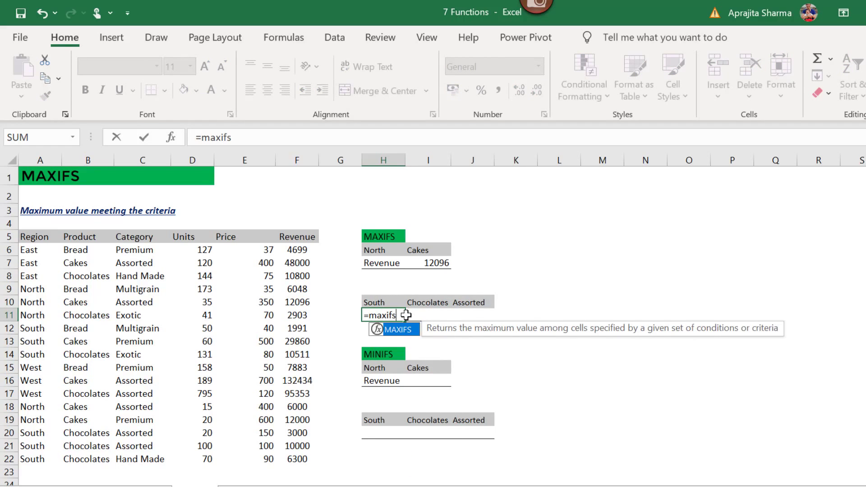
pyautogui.press('Tab')
pyautogui.moveTo(294, 249); pyautogui.dragTo(288, 452)
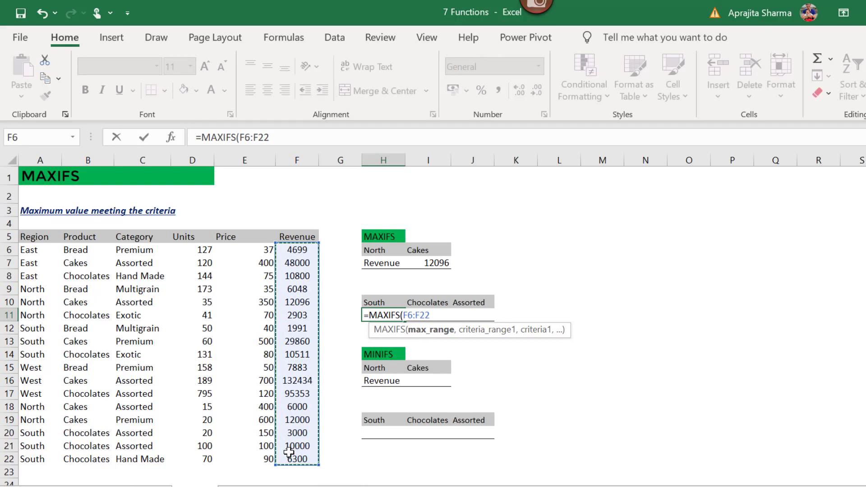
pyautogui.write(',')
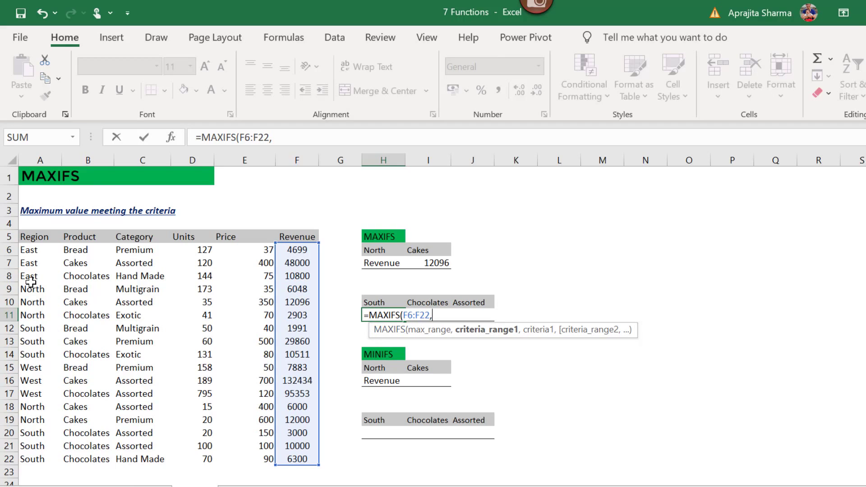
pyautogui.moveTo(27, 250); pyautogui.dragTo(29, 459)
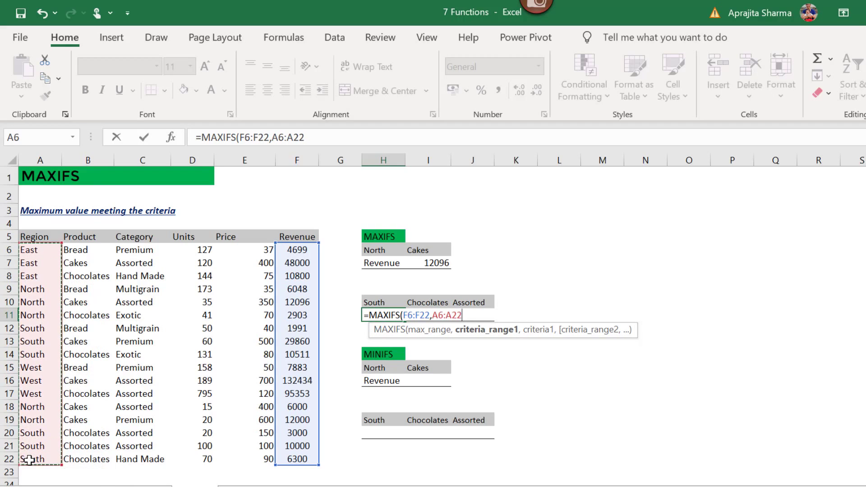
pyautogui.write(',')
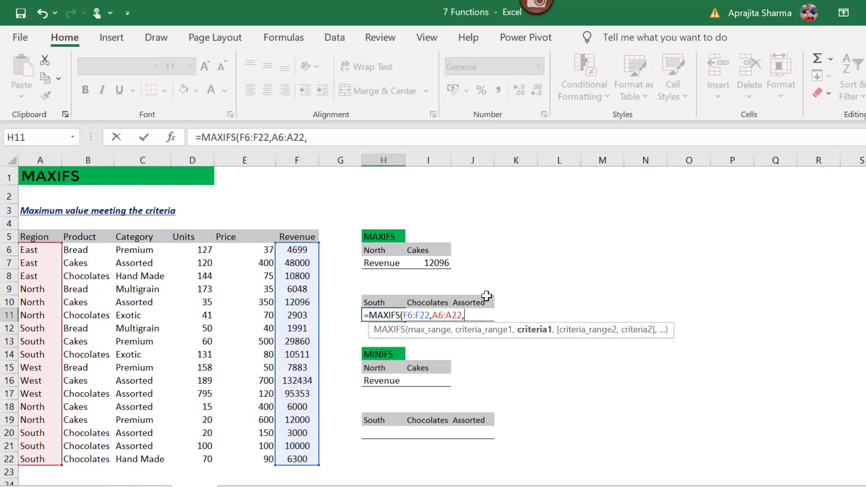
pyautogui.click(381, 301)
pyautogui.write(',')
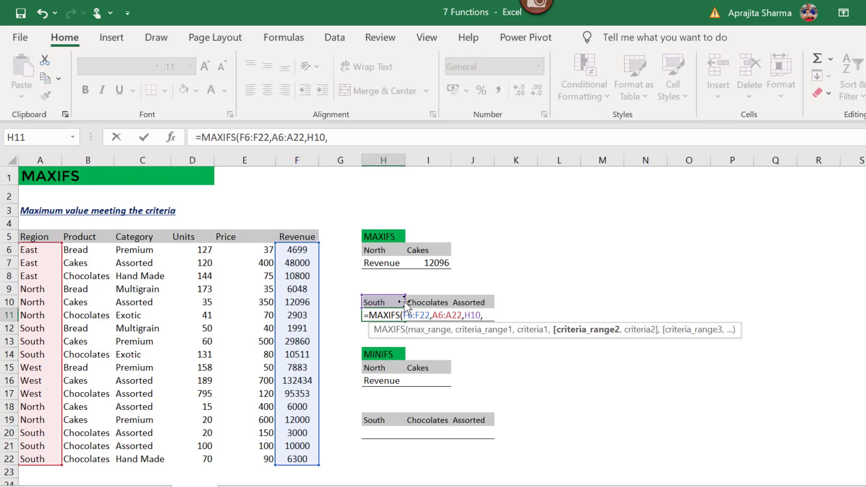
# Add Product B6:B22 = I10 (Chocolates) and Category C6:C22 = J10 (Assorted) criteria
pyautogui.moveTo(75, 251); pyautogui.dragTo(90, 459)
pyautogui.write(',')
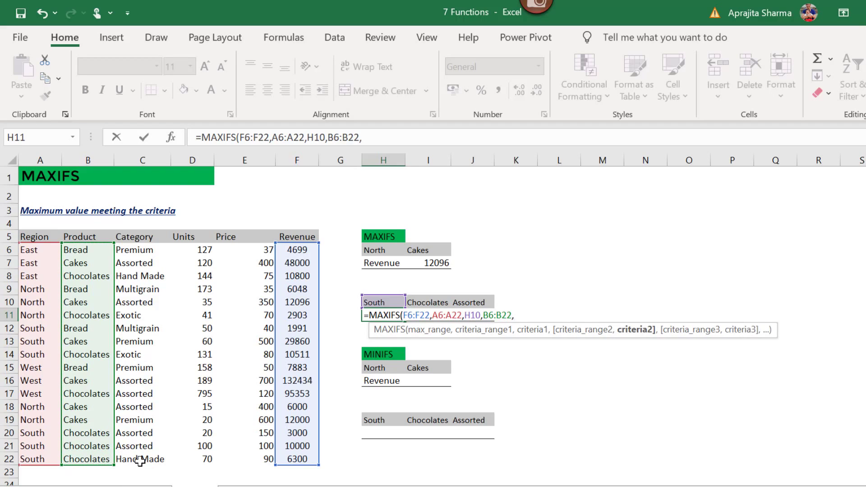
pyautogui.click(433, 299)
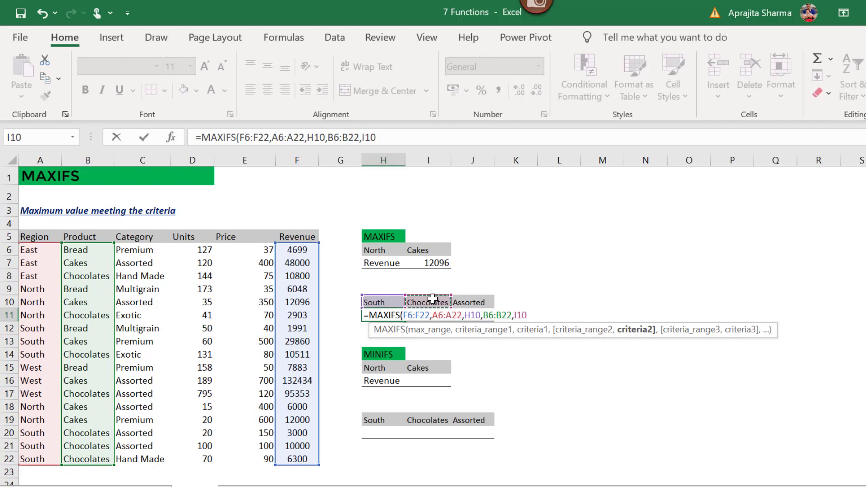
pyautogui.write(',')
pyautogui.moveTo(135, 251); pyautogui.dragTo(137, 460)
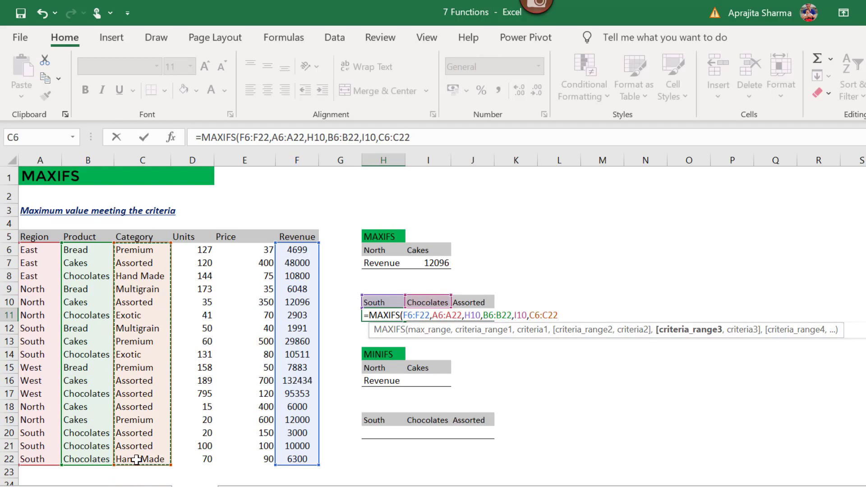
pyautogui.write(',')
pyautogui.click(492, 302)
pyautogui.write(')')
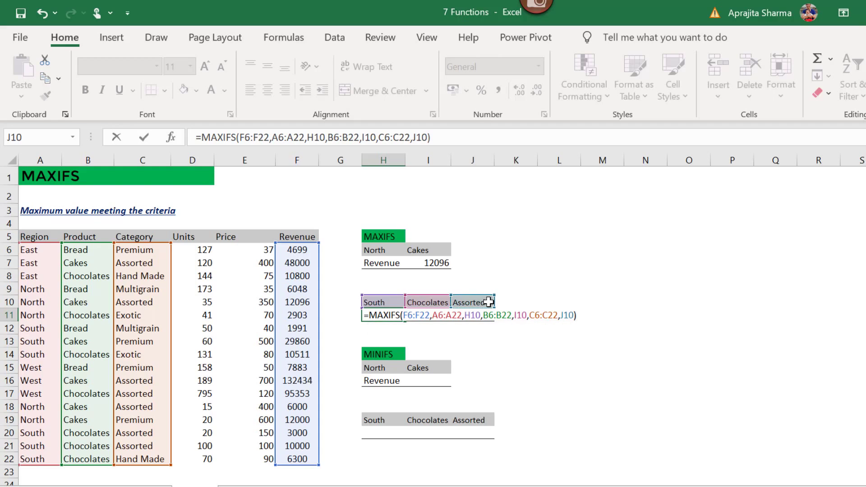
pyautogui.press('Return')
# Check the South, Chocolates and Assorted criteria and centre the 10000 result in H11
pyautogui.click(378, 314)
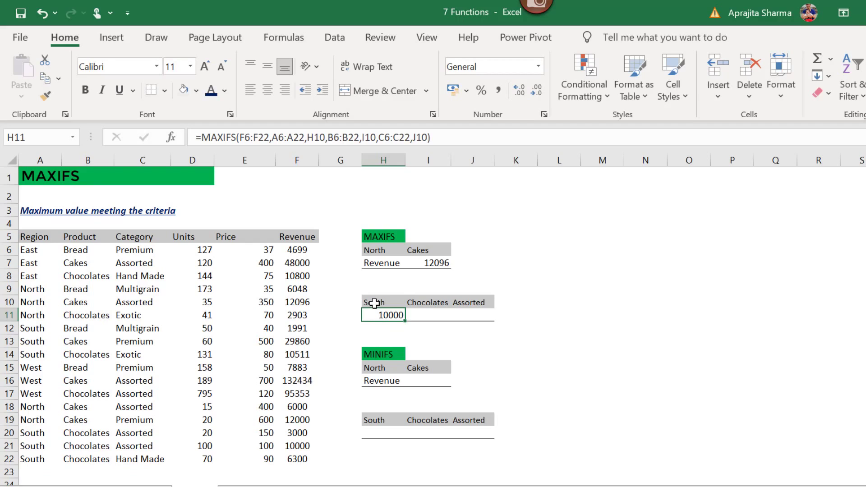
pyautogui.click(374, 303)
pyautogui.click(429, 301)
pyautogui.click(462, 303)
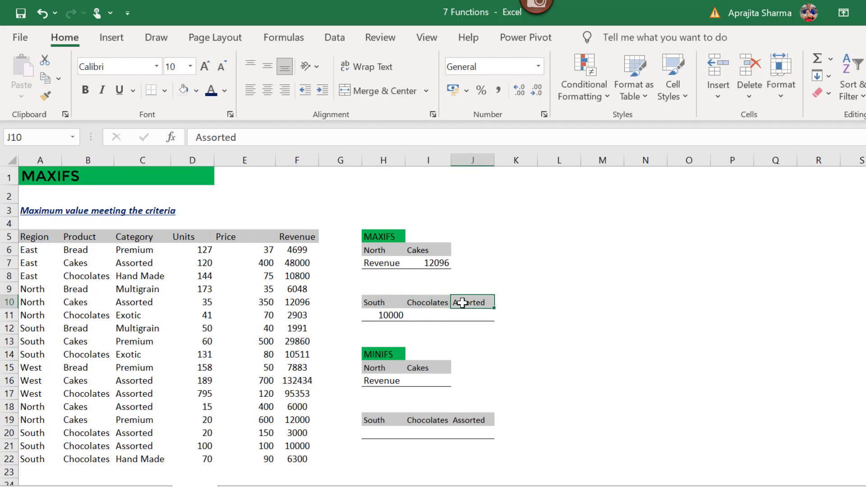
pyautogui.click(387, 315)
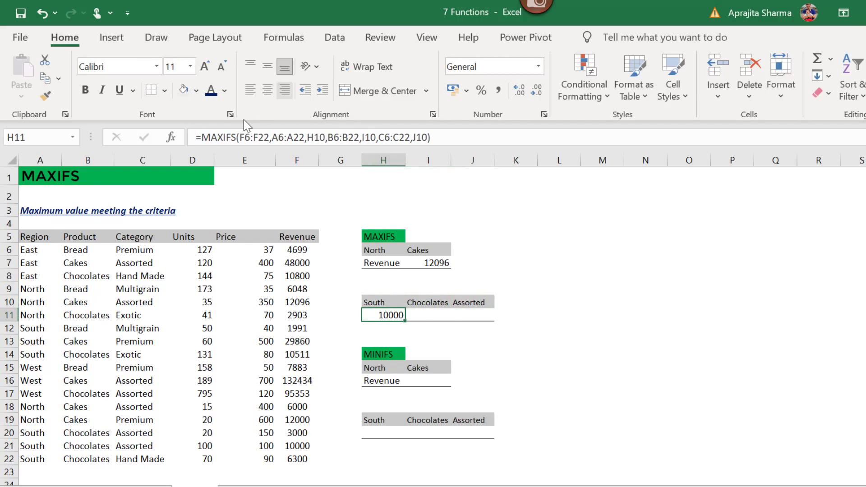
pyautogui.click(263, 95)
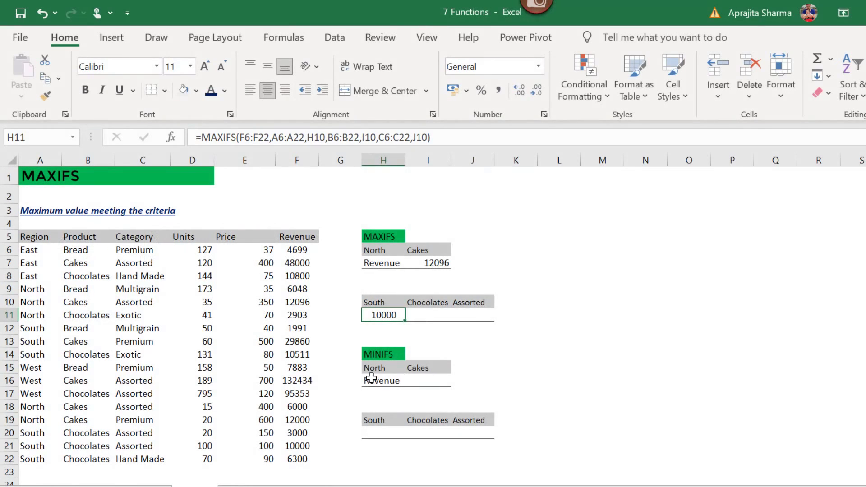
# Start =MINIFS in I16 with Revenue F6:F22 as the range and Region A6:A22 as the first criteria range
pyautogui.click(423, 380)
pyautogui.write('=minifs')
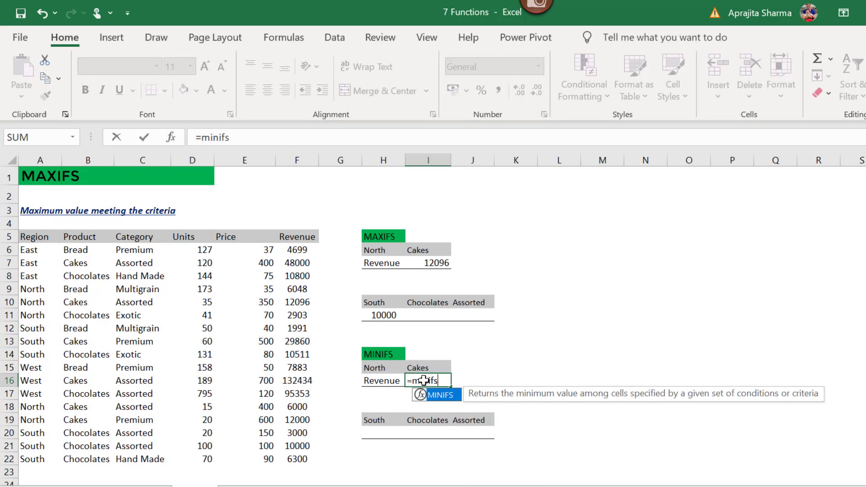
pyautogui.press('Tab')
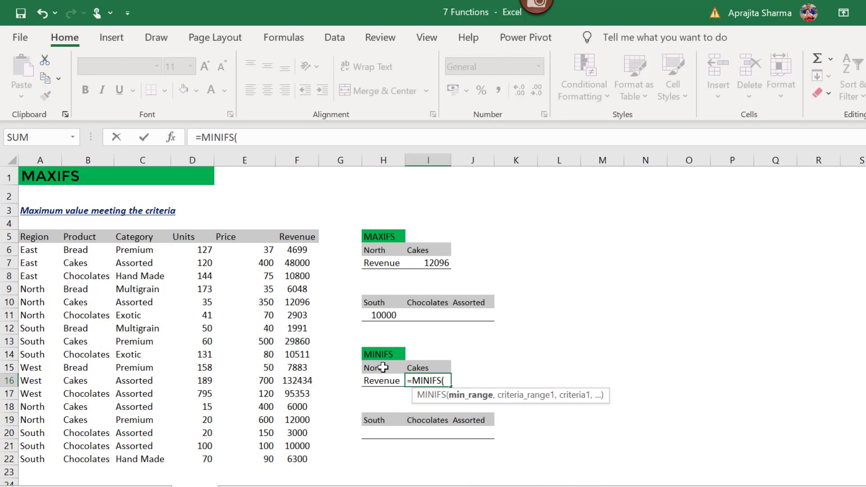
pyautogui.moveTo(297, 250); pyautogui.dragTo(293, 459)
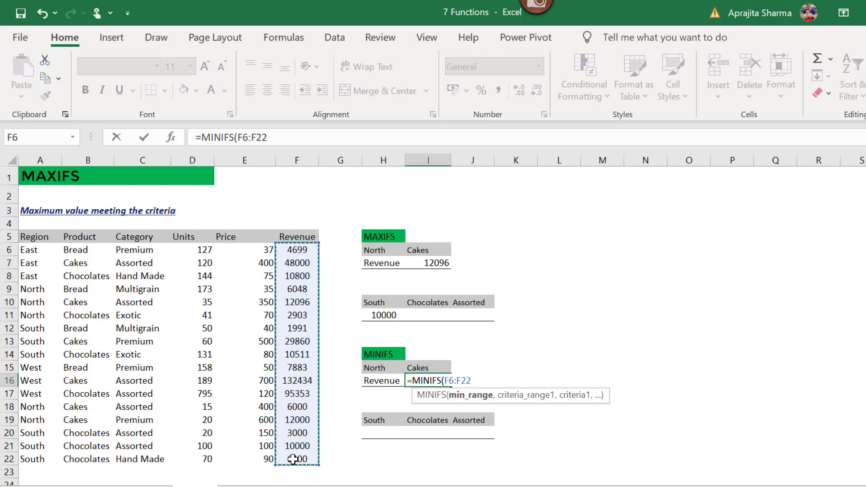
pyautogui.write(',')
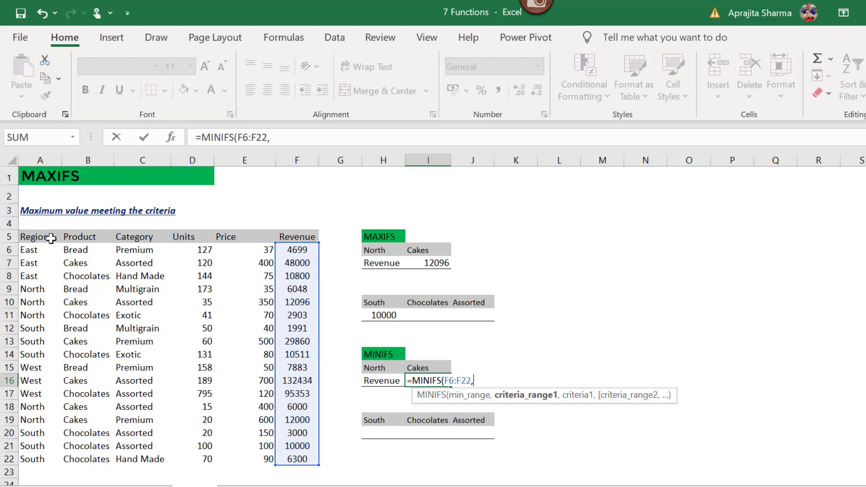
pyautogui.moveTo(31, 249); pyautogui.dragTo(33, 457)
pyautogui.write(',')
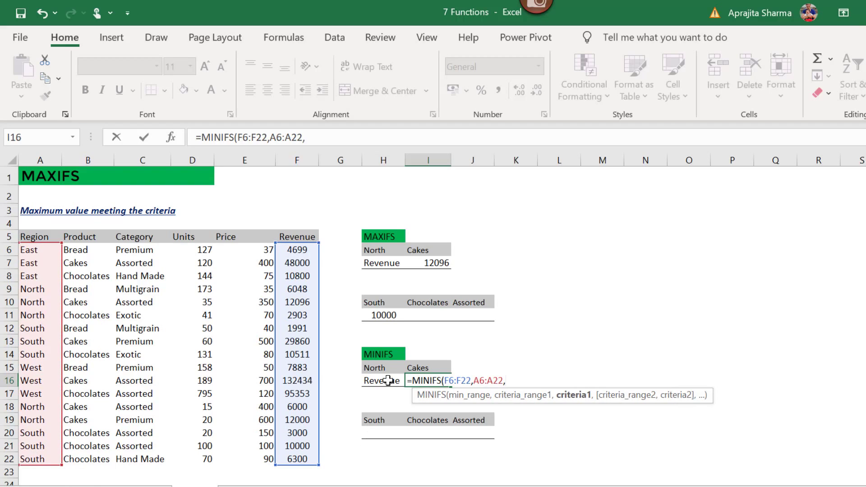
# Add the criteria H15 (North), B6:B22 and I15 (Cakes) to complete the formula, returning 6000
pyautogui.click(381, 369)
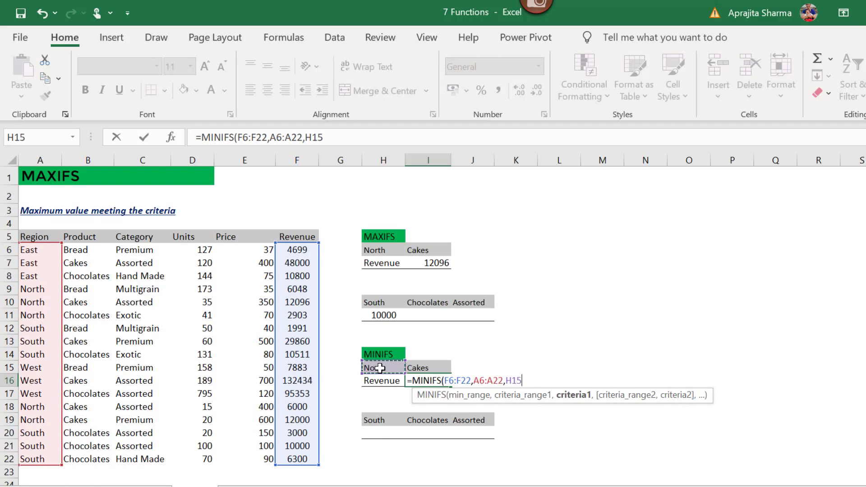
pyautogui.write(',')
pyautogui.moveTo(91, 252); pyautogui.dragTo(87, 454)
pyautogui.write(',')
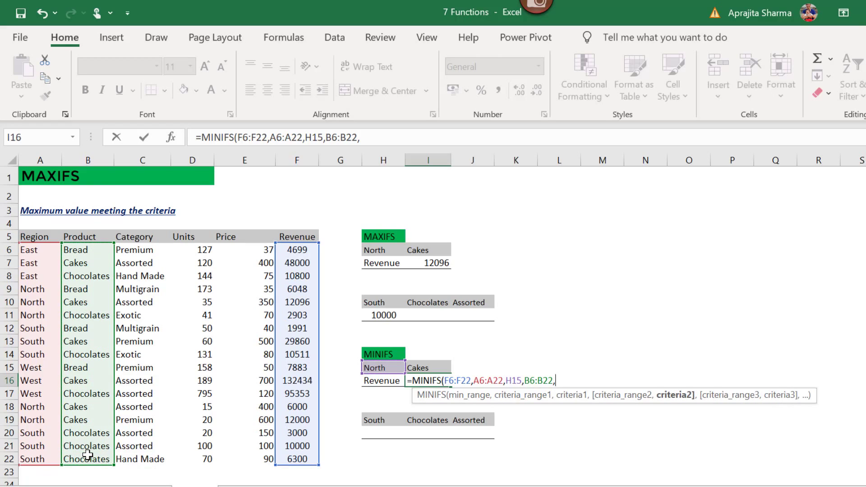
pyautogui.click(444, 368)
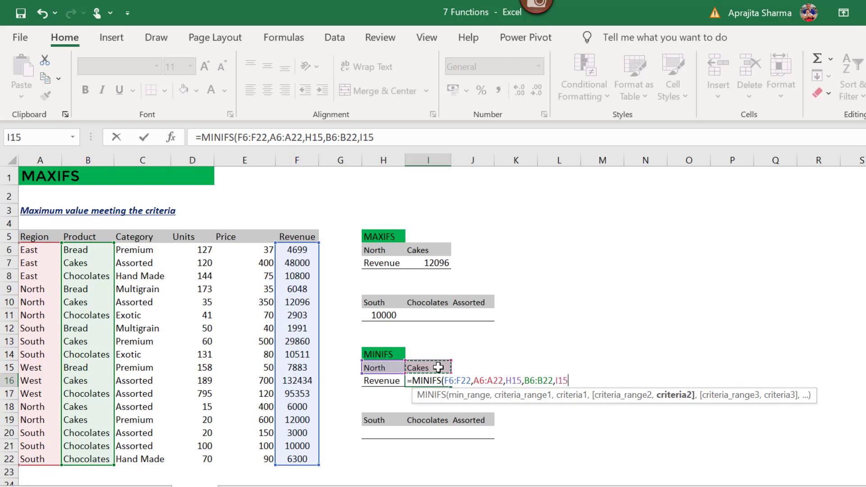
pyautogui.write(')')
pyautogui.press('Return')
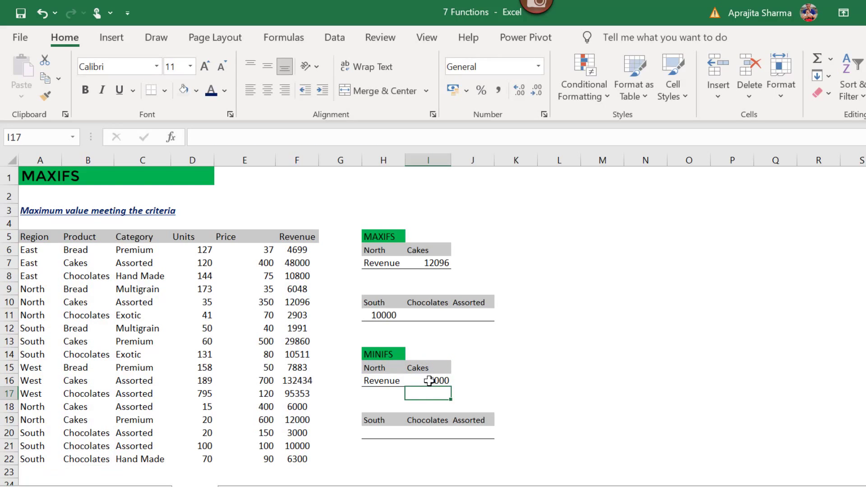
pyautogui.click(428, 382)
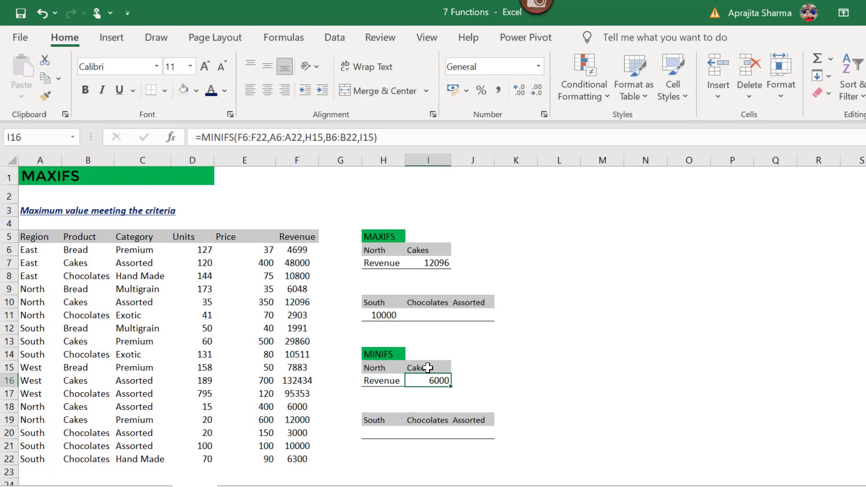
pyautogui.click(379, 431)
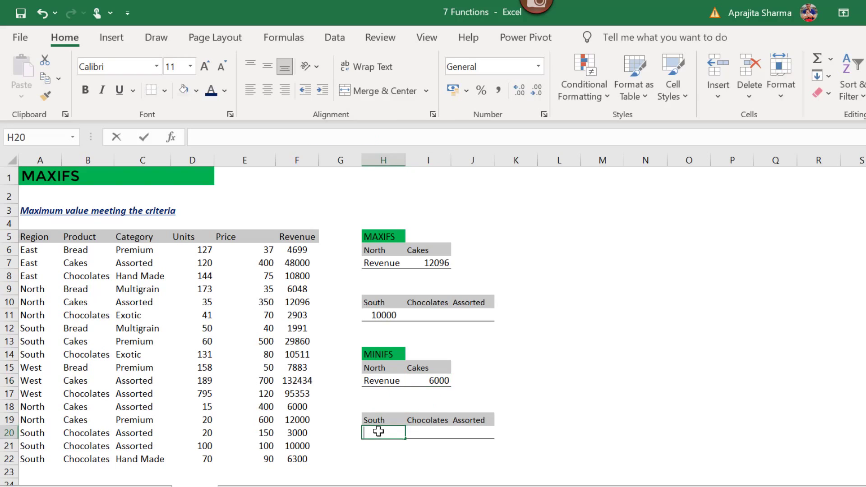
# Copy the South label from H10 and check it against the South label in H19
pyautogui.write('=')
pyautogui.press('Escape')
pyautogui.click(386, 302)
pyautogui.hotkey('ctrl', 'c')
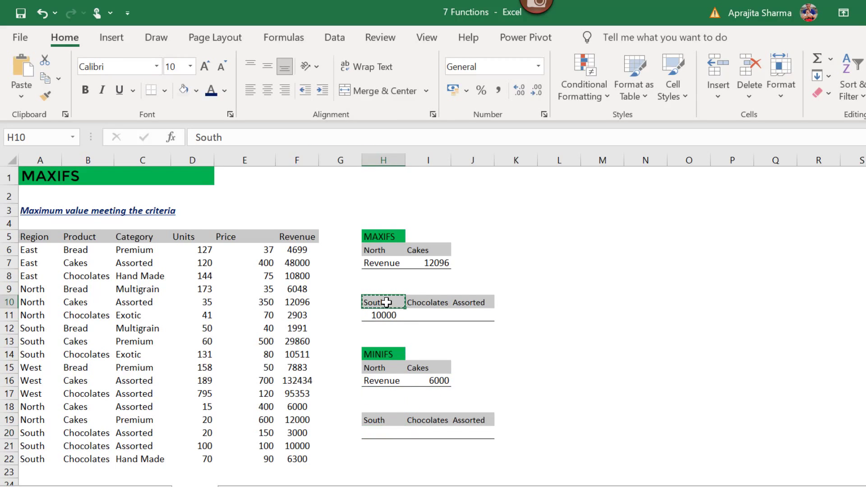
pyautogui.click(385, 416)
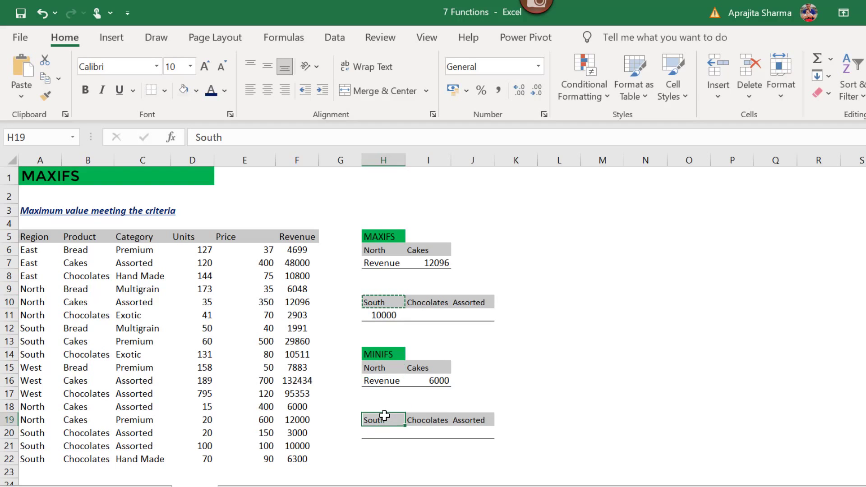
# Start =MINIFS in H20 with Revenue F6:F22 as the range and Region A6:A22 as the first criteria range
pyautogui.click(380, 433)
pyautogui.write('=')
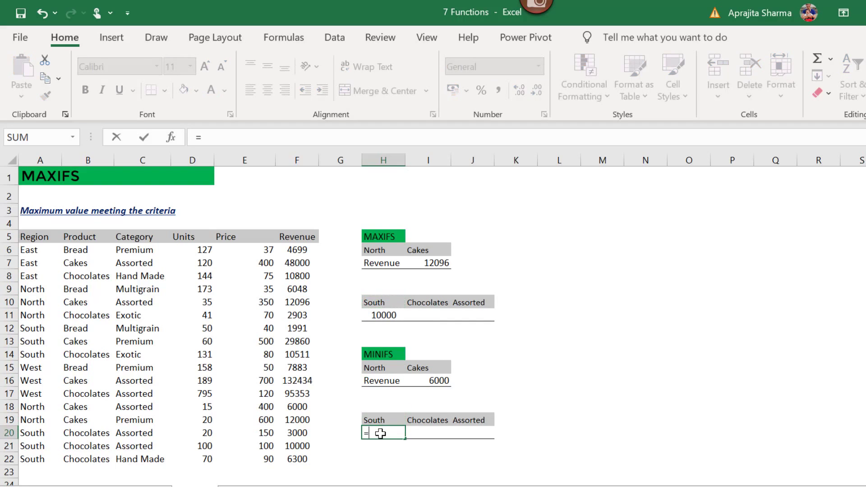
pyautogui.write('minifs')
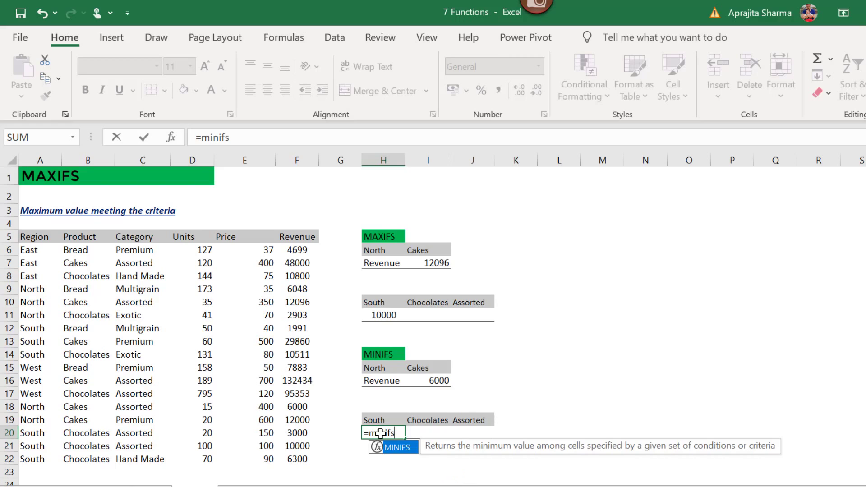
pyautogui.press('Tab')
pyautogui.moveTo(296, 249); pyautogui.dragTo(278, 456)
pyautogui.write(',')
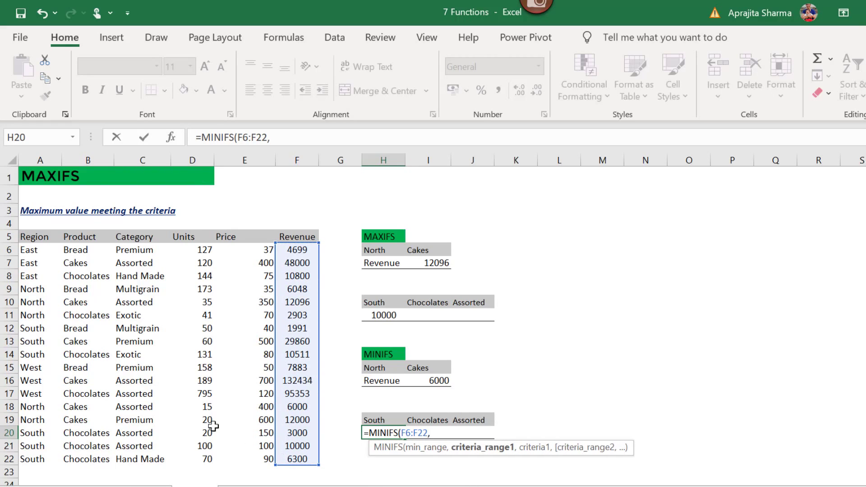
pyautogui.moveTo(29, 248); pyautogui.dragTo(35, 467)
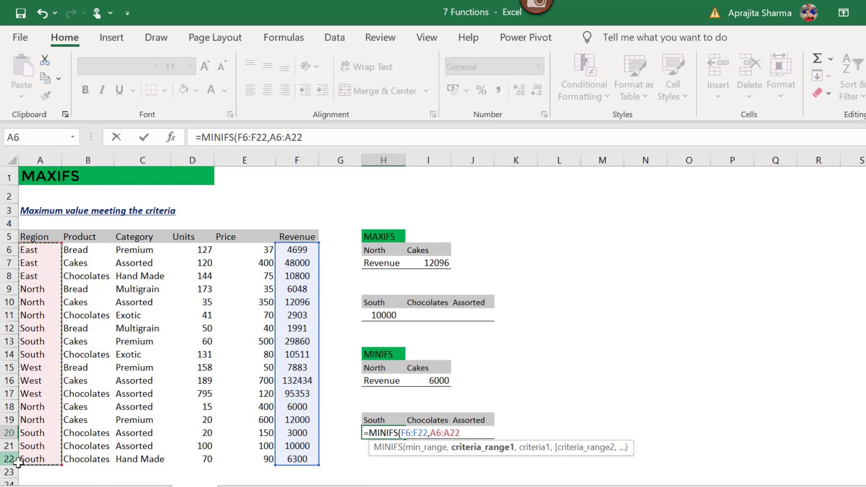
pyautogui.write(',')
# Add criteria H19 (South), B6:B22 with I19 (Chocolates), and C6:C22 with J19 (Assorted) to get 3000
pyautogui.click(375, 420)
pyautogui.write(',')
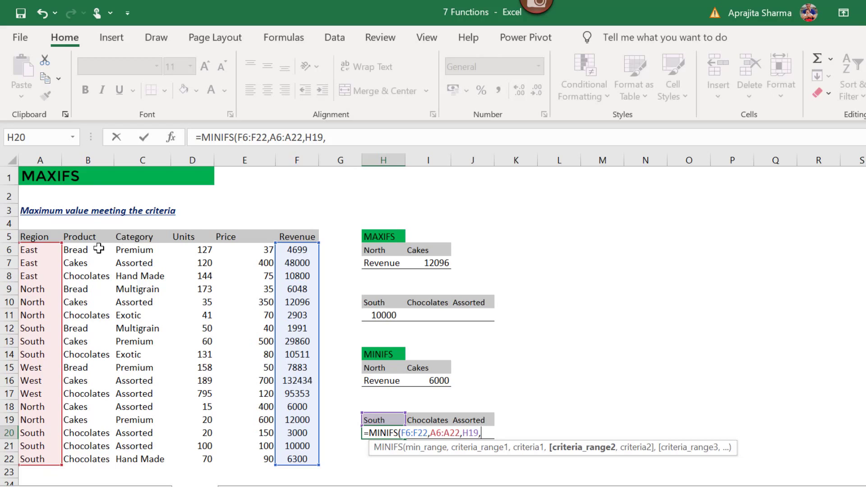
pyautogui.moveTo(93, 249); pyautogui.dragTo(92, 459)
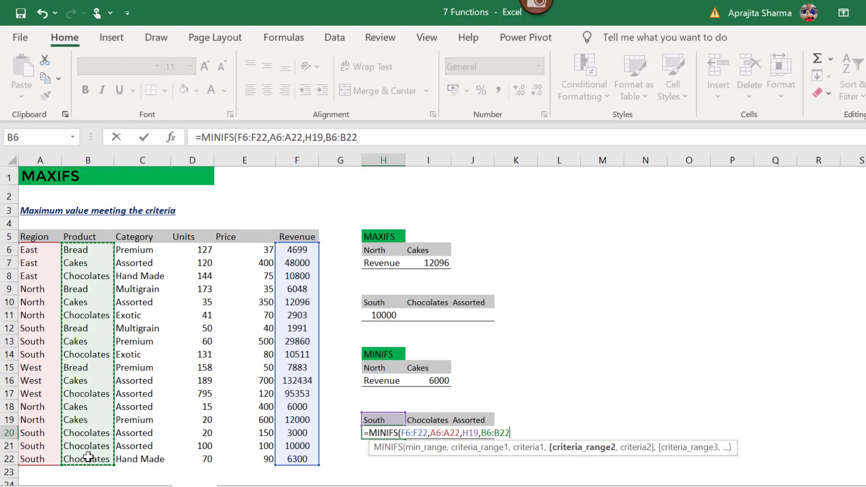
pyautogui.write(',')
pyautogui.click(438, 421)
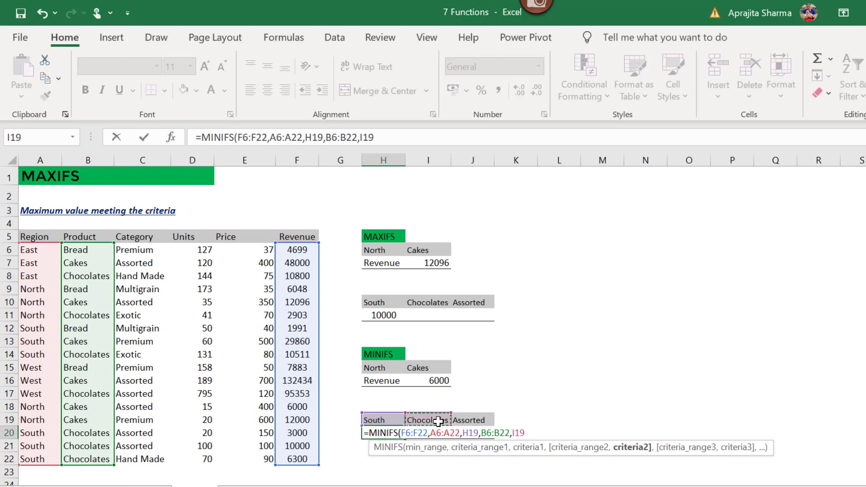
pyautogui.write(',')
pyautogui.moveTo(144, 249); pyautogui.dragTo(136, 458)
pyautogui.write(',')
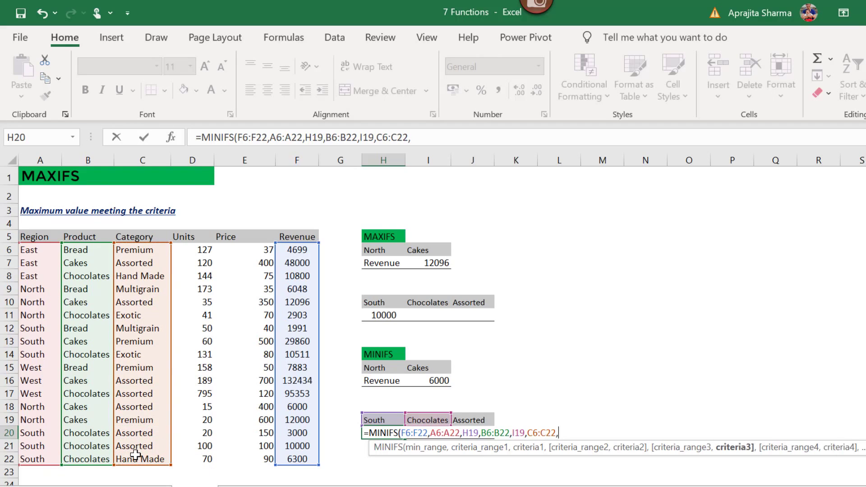
pyautogui.click(479, 422)
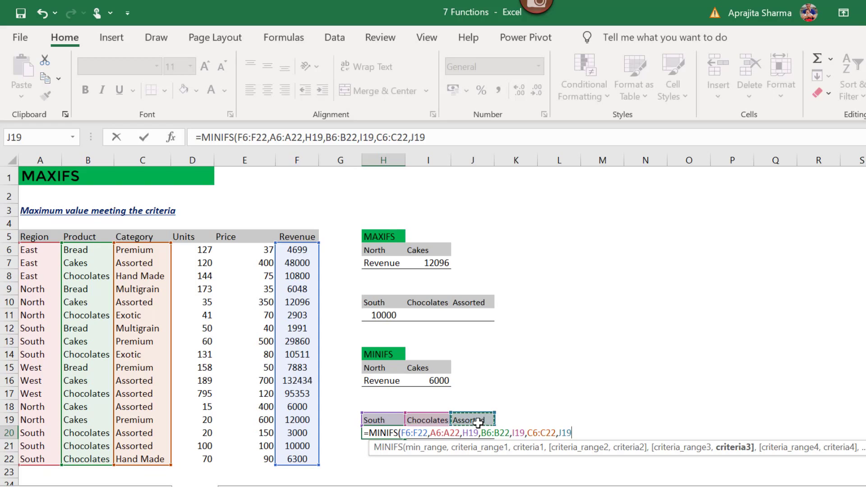
pyautogui.write(')')
pyautogui.press('Return')
# Review the H20 formula and its criteria cells H19 to J19
pyautogui.press('Down')
pyautogui.click(392, 432)
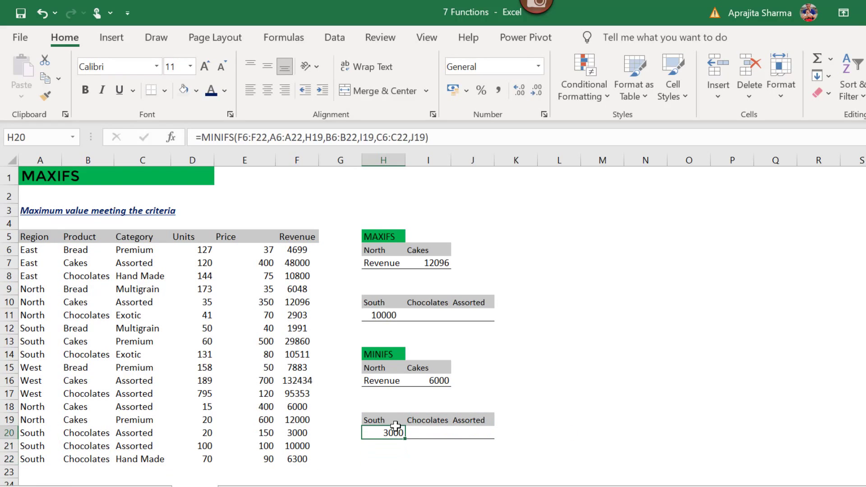
pyautogui.click(396, 419)
pyautogui.moveTo(395, 419); pyautogui.dragTo(469, 419)
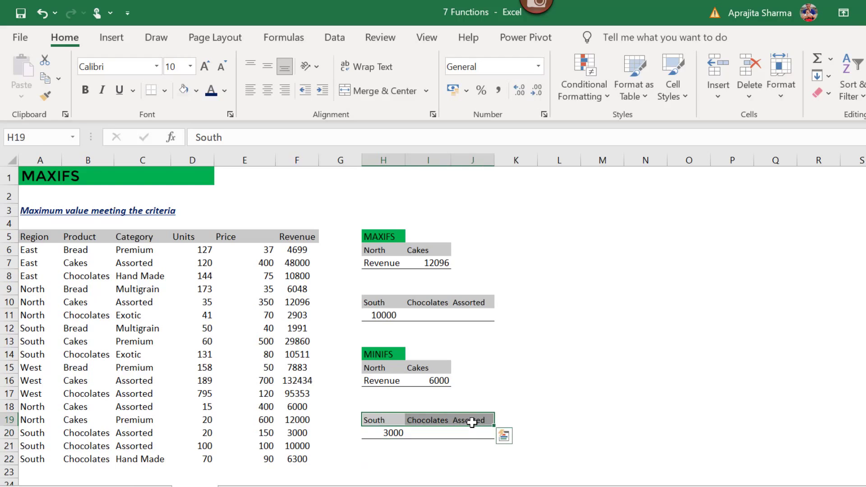
pyautogui.click(588, 379)
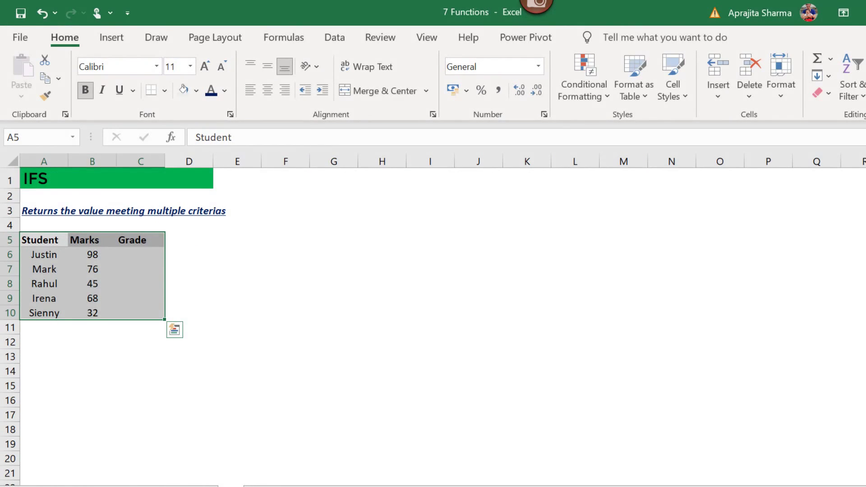
# Review the Student names A5:A10 and Marks B5:B10 on the IFS sheet
pyautogui.click(301, 399)
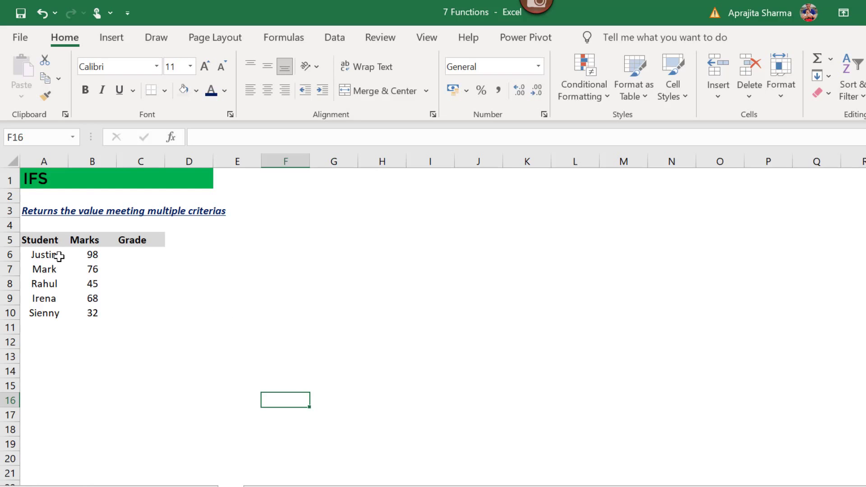
pyautogui.moveTo(51, 240); pyautogui.dragTo(46, 311)
pyautogui.moveTo(88, 241); pyautogui.dragTo(90, 311)
# Enter =IFS(B6>90,"A",B6>79,"B",B6>69,"C","True","Out of Range") in C6 for Justin's grade
pyautogui.click(140, 254)
pyautogui.write('=ifs')
pyautogui.press('Tab')
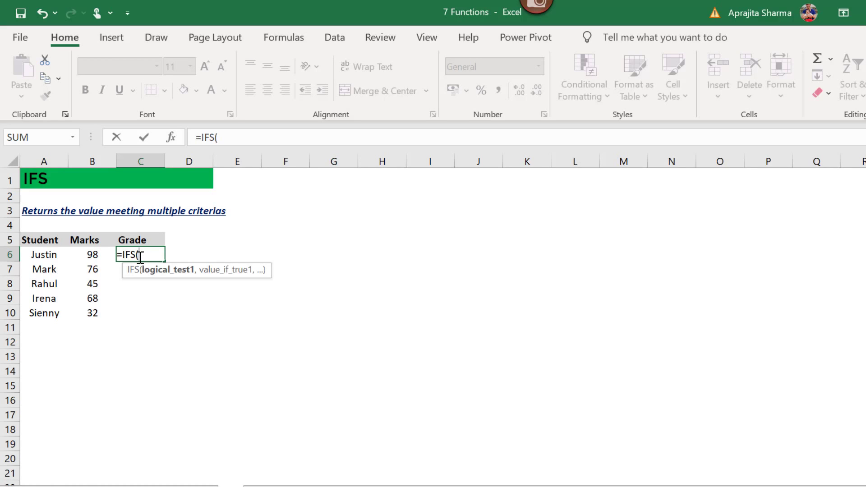
pyautogui.click(93, 253)
pyautogui.write('>')
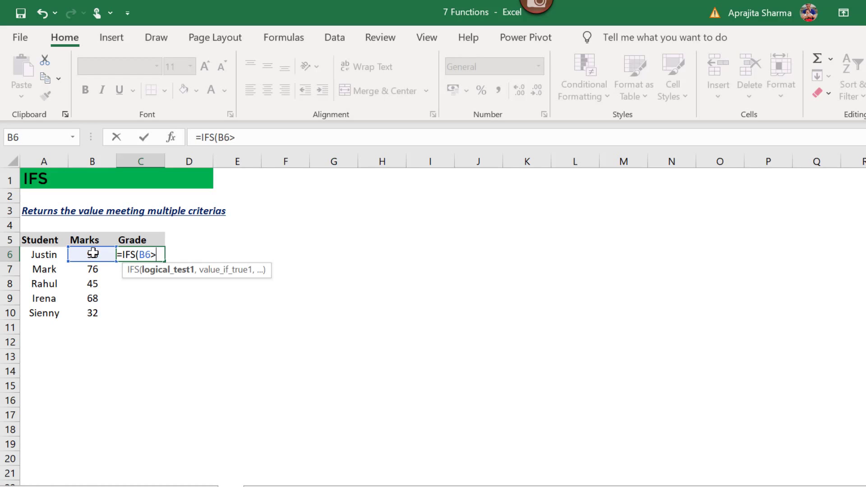
pyautogui.write('90')
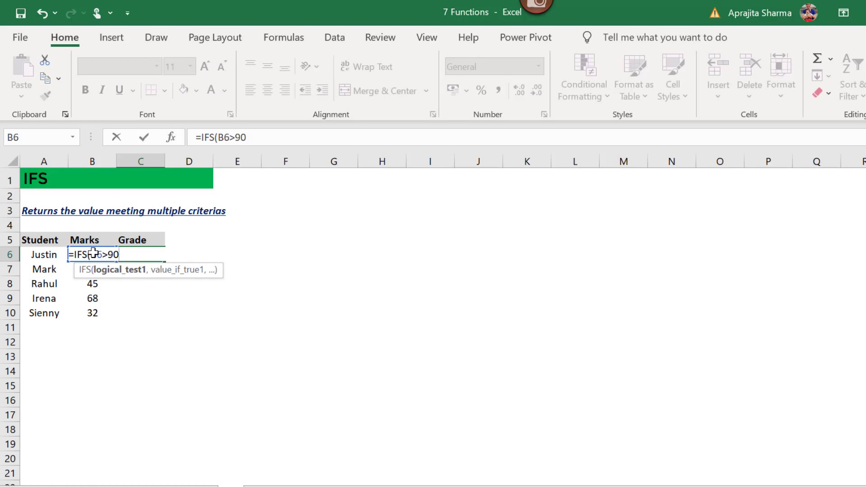
pyautogui.write(',')
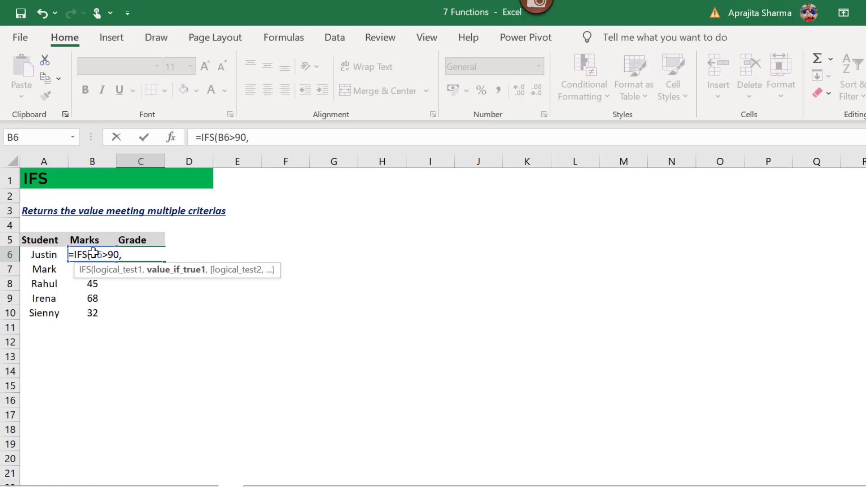
pyautogui.write('"A",')
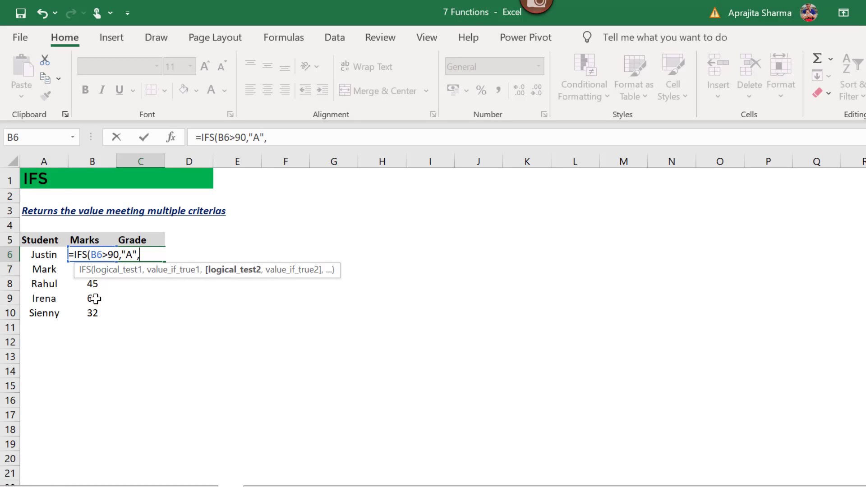
pyautogui.write('B6>79,"B",')
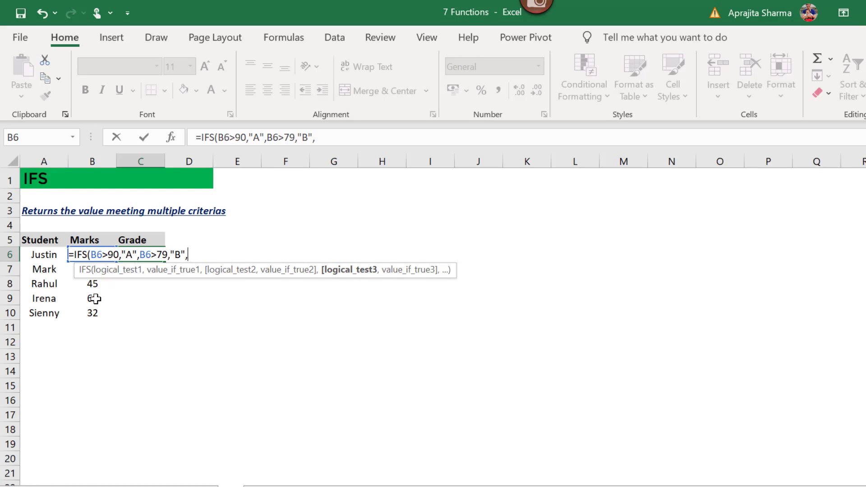
pyautogui.write('B')
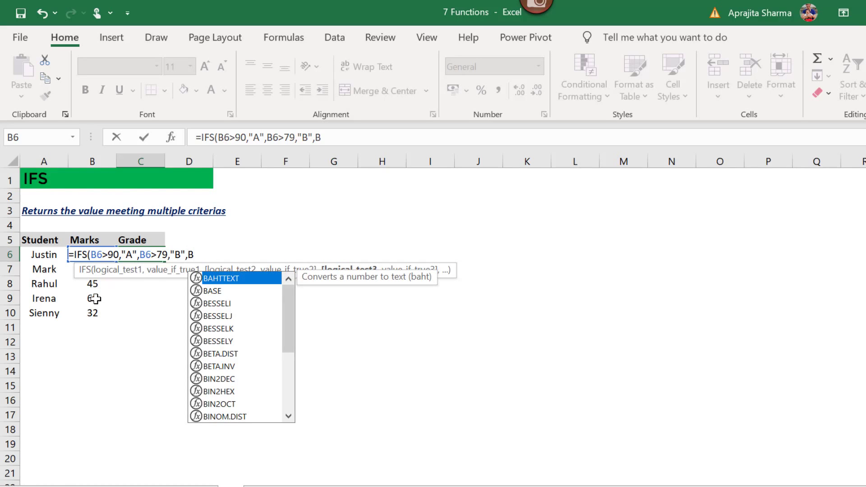
pyautogui.write('6')
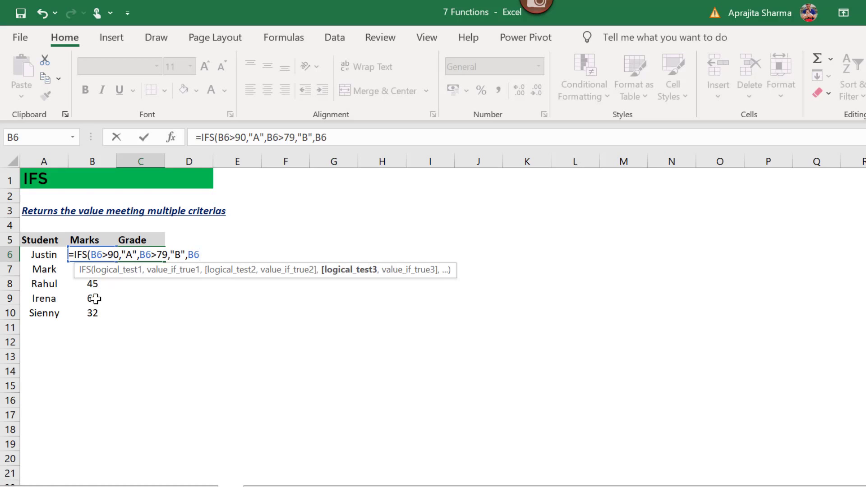
pyautogui.write(',')
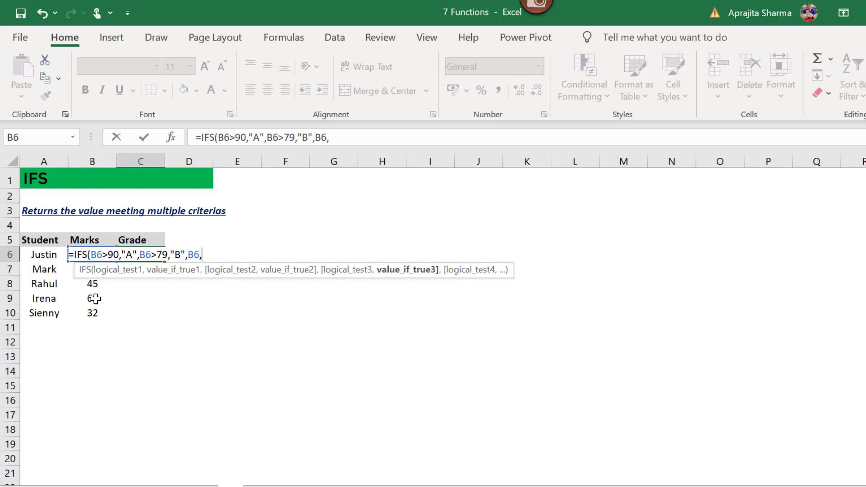
pyautogui.press('BackSpace')
pyautogui.write('>')
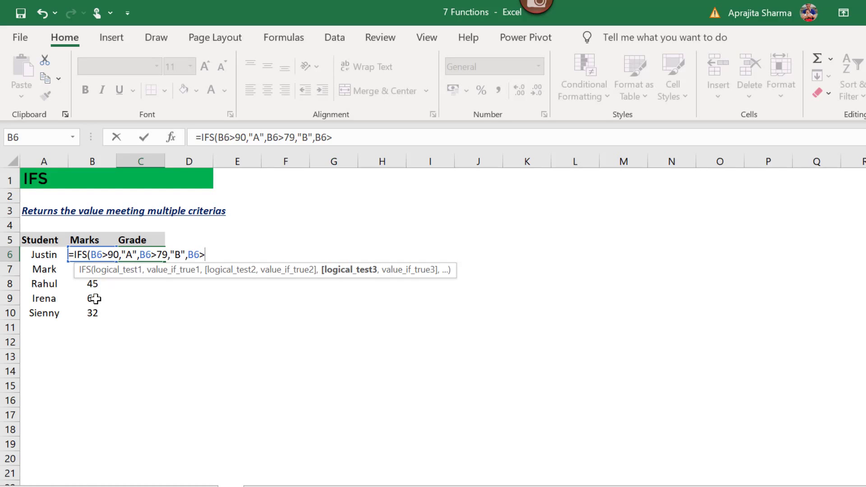
pyautogui.write('69,"C')
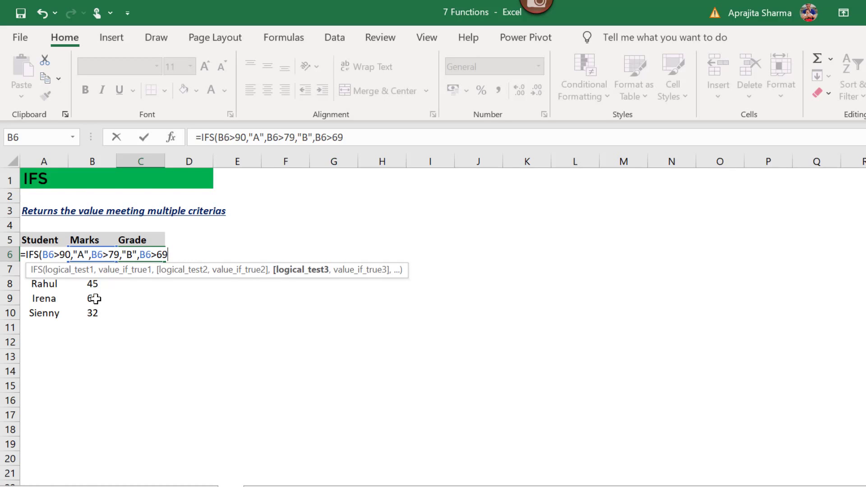
pyautogui.click(358, 142)
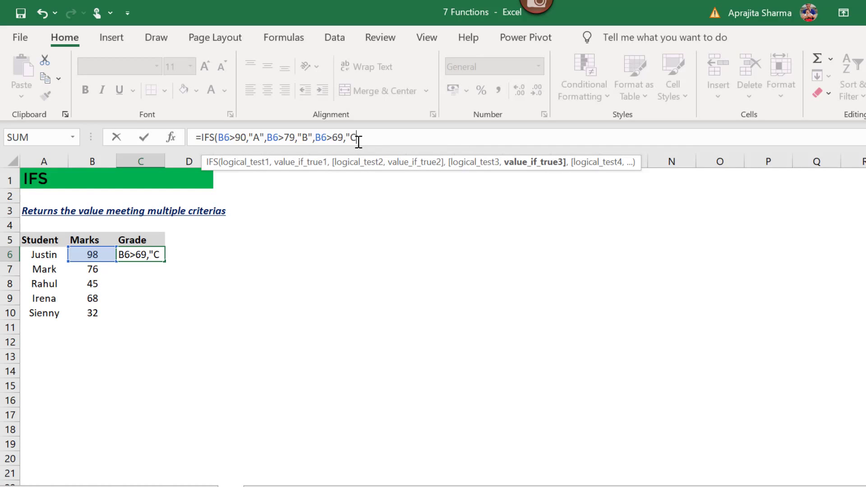
pyautogui.write('","True"')
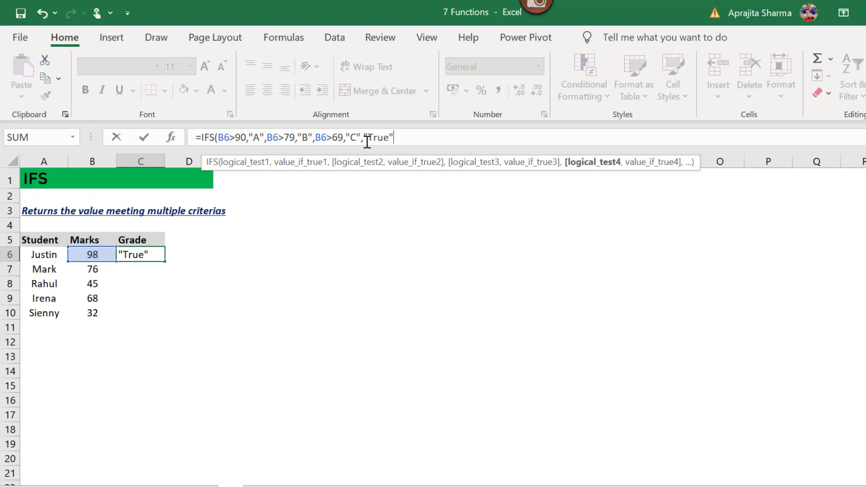
pyautogui.write(',')
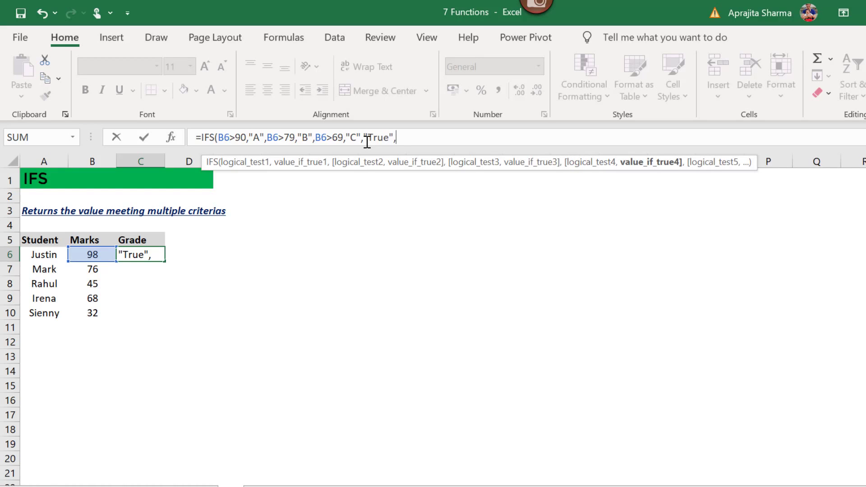
pyautogui.write('"Out of Ra')
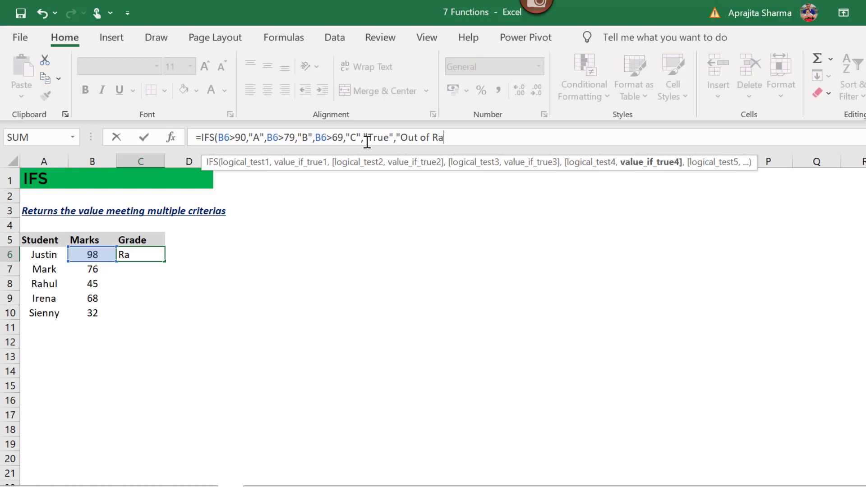
pyautogui.write('nge")')
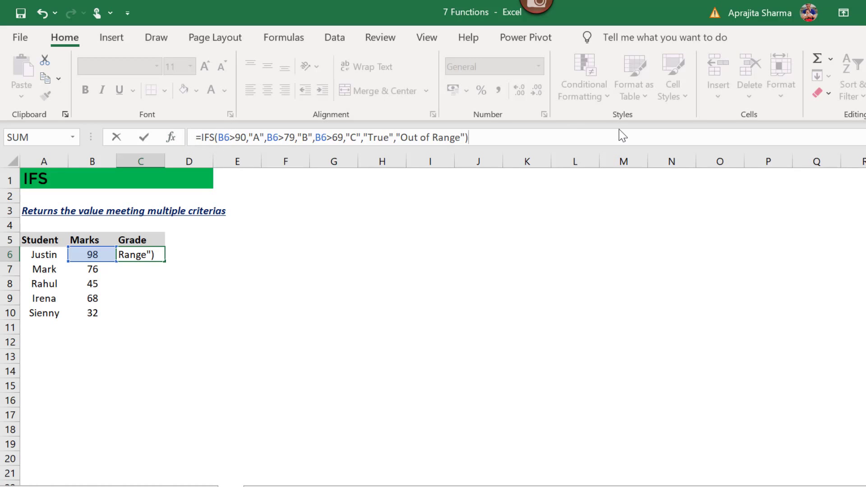
pyautogui.press('Return')
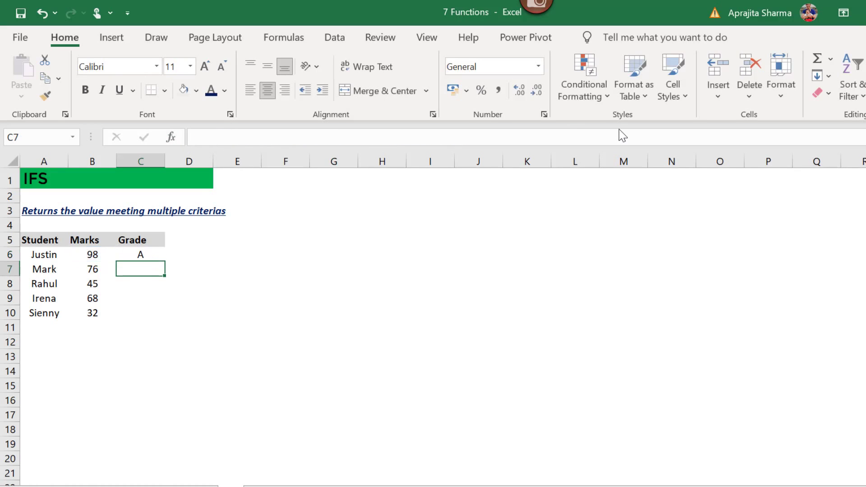
# Fill the C6 grade formula down to C10 and autofit column C to show Out of Range
pyautogui.click(149, 255)
pyautogui.moveTo(165, 260); pyautogui.dragTo(150, 325)
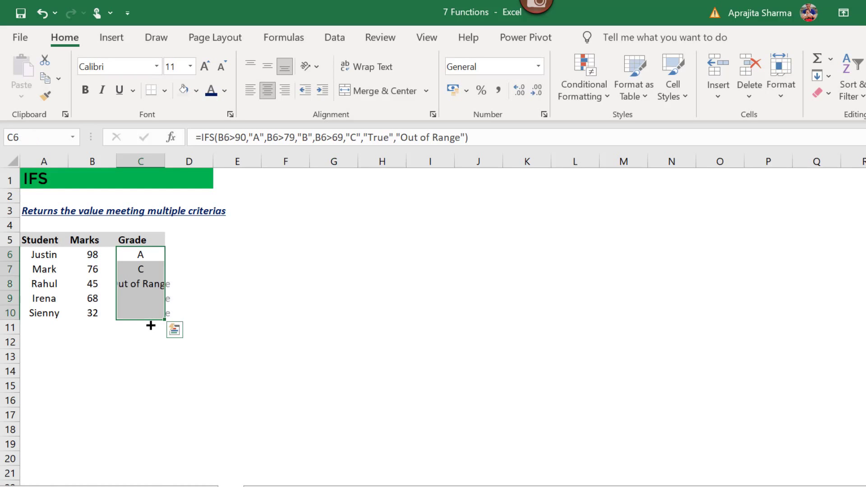
pyautogui.doubleClick(165, 162)
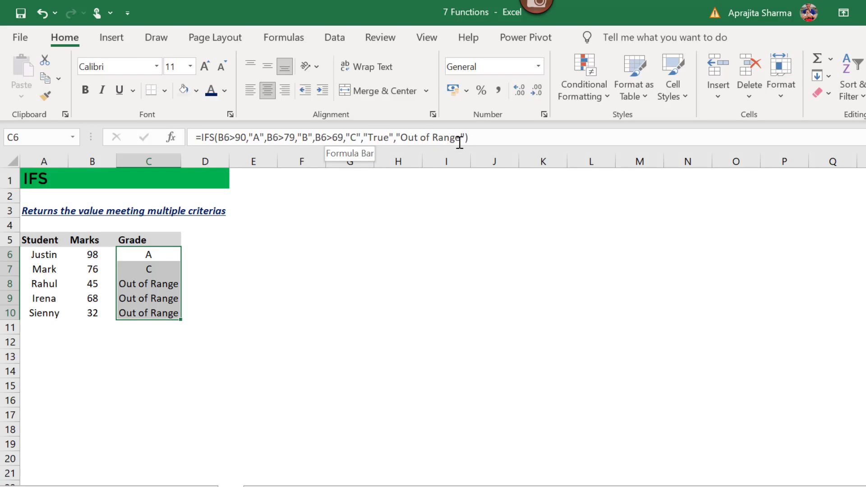
# Inspect Mark's IFS formula in C7, highlighting its True and Out of Range arguments
pyautogui.click(169, 269)
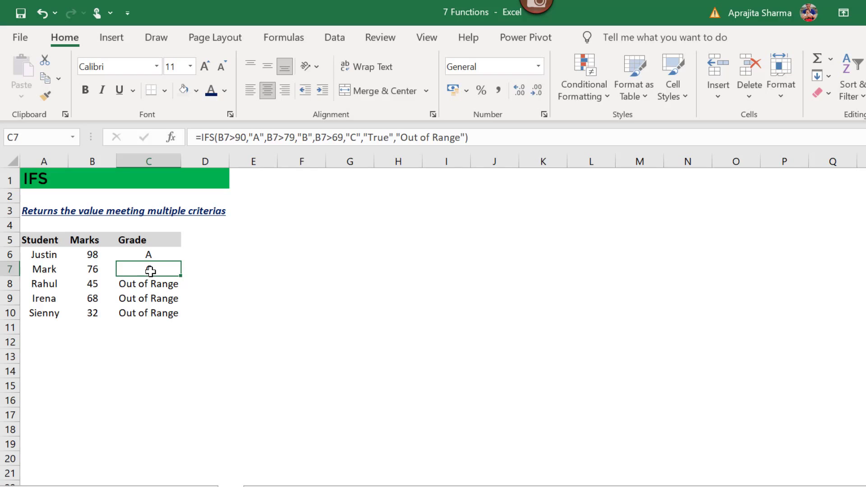
pyautogui.click(474, 138)
pyautogui.moveTo(474, 137); pyautogui.dragTo(364, 136)
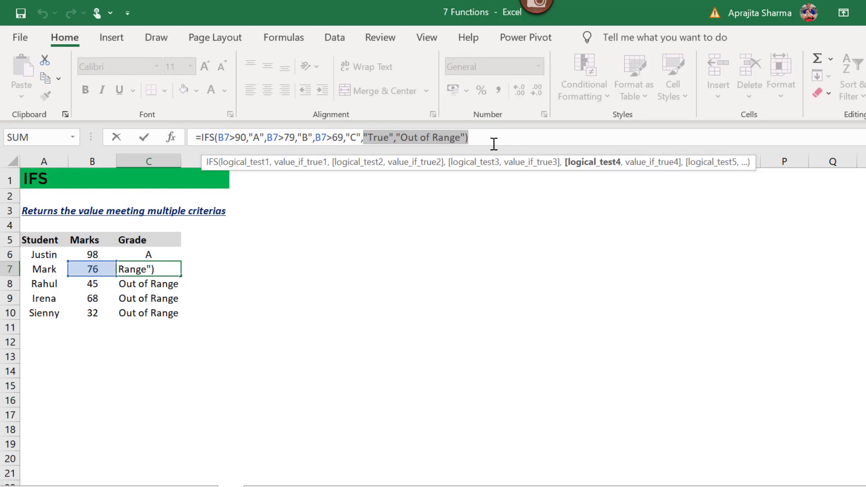
pyautogui.hotkey('ctrl', 'Return')
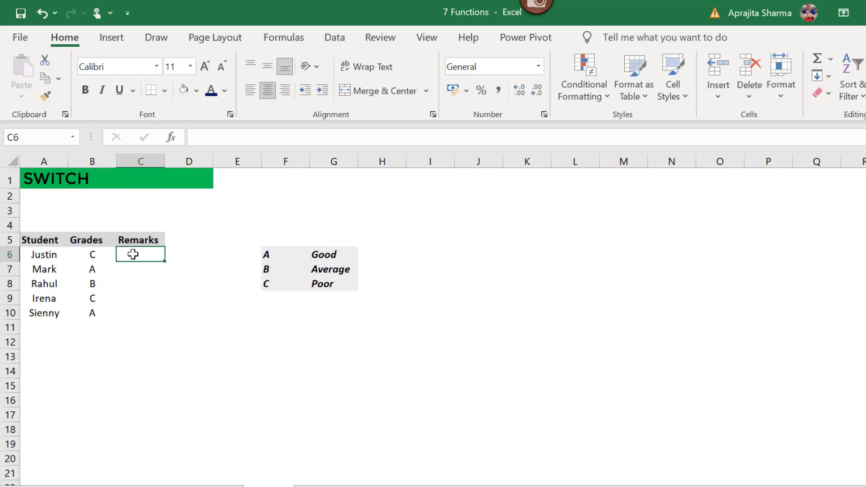
# Type =SWITCH(B6,"A","good","B","Average","C","poor") in C6 for Justin's remark
pyautogui.write('=swi')
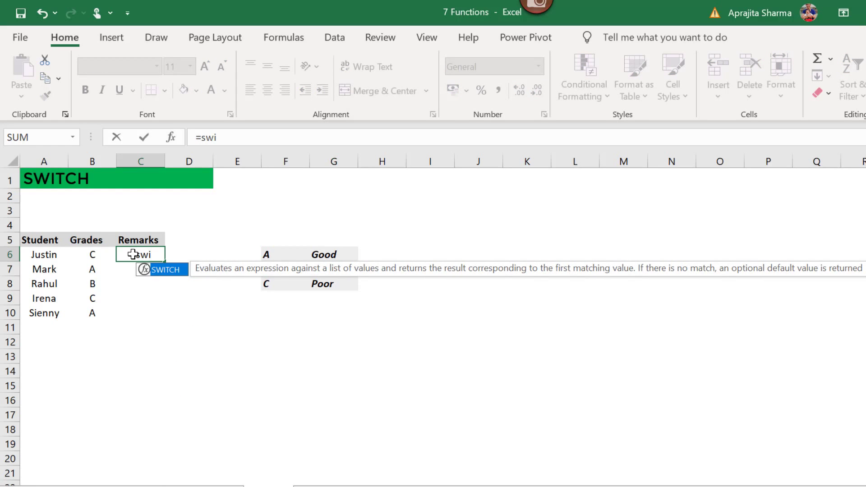
pyautogui.write('tch')
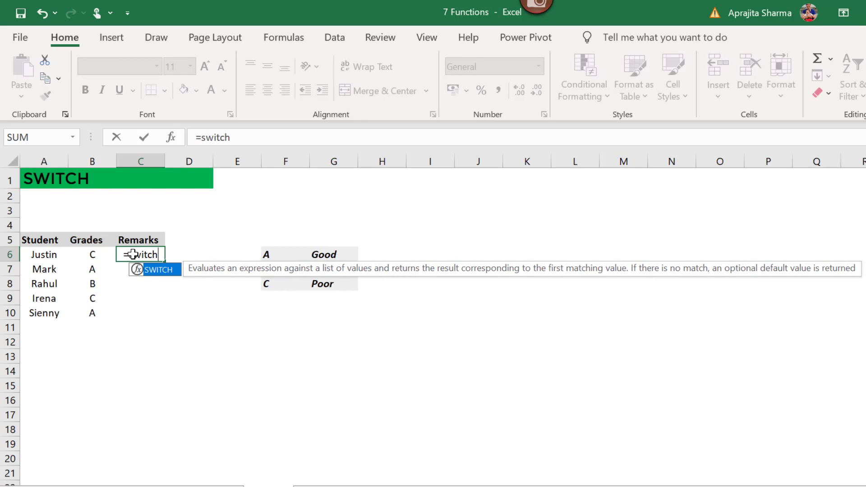
pyautogui.press('Tab')
pyautogui.press('Left')
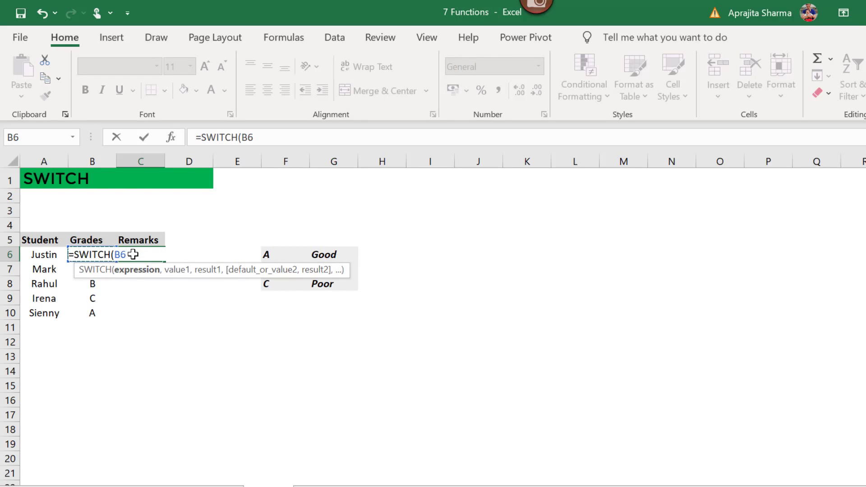
pyautogui.write(',')
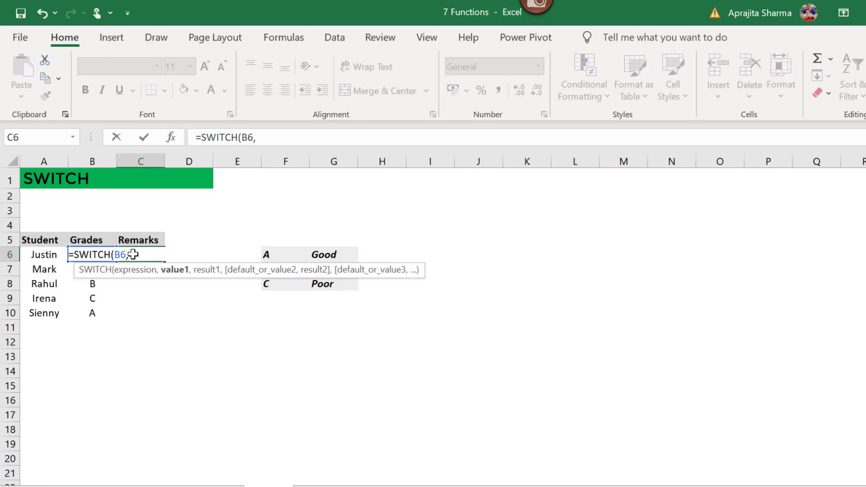
pyautogui.write('"A","good",')
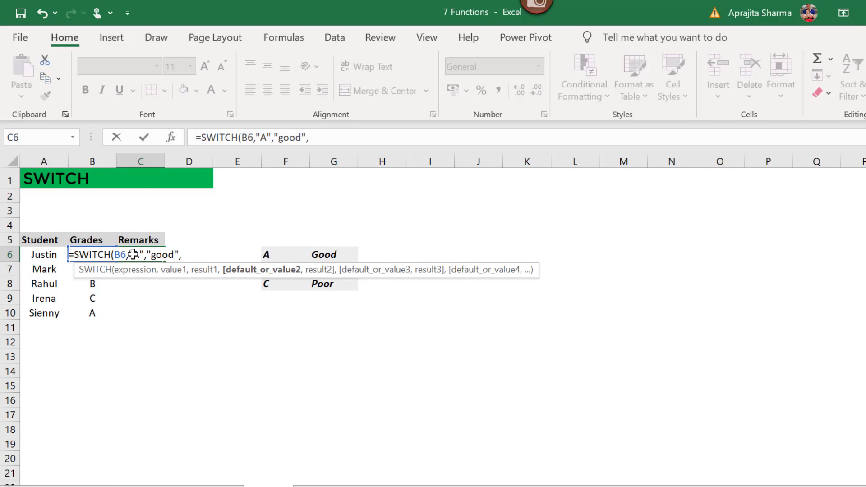
pyautogui.write('"B","Av')
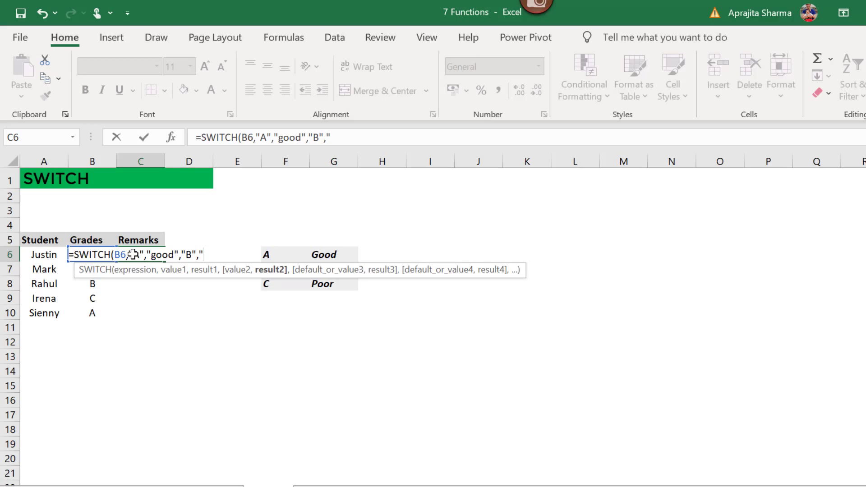
pyautogui.write('erage')
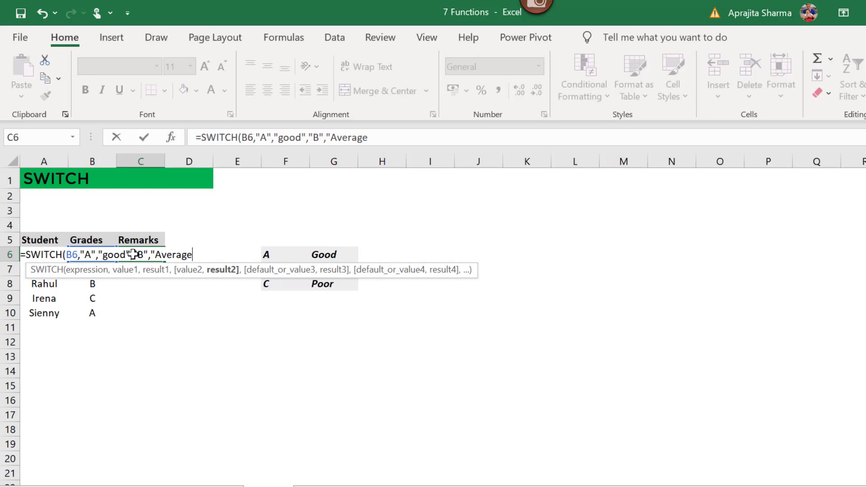
pyautogui.write('",')
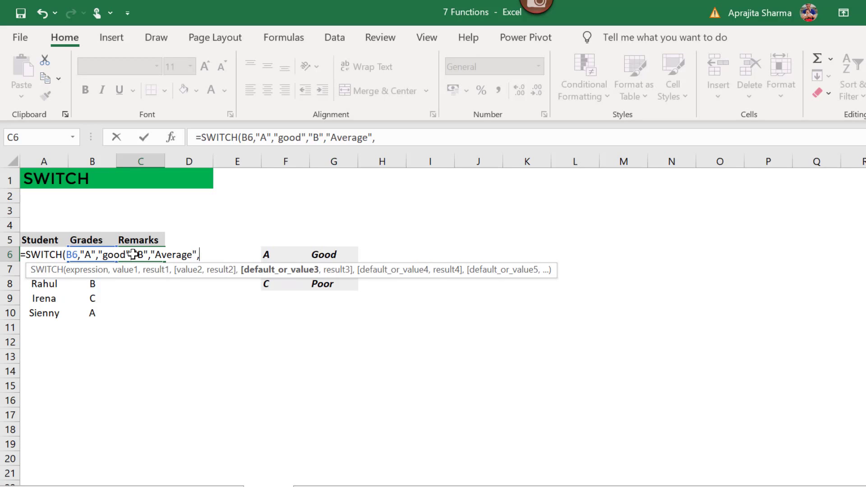
pyautogui.write('"C",')
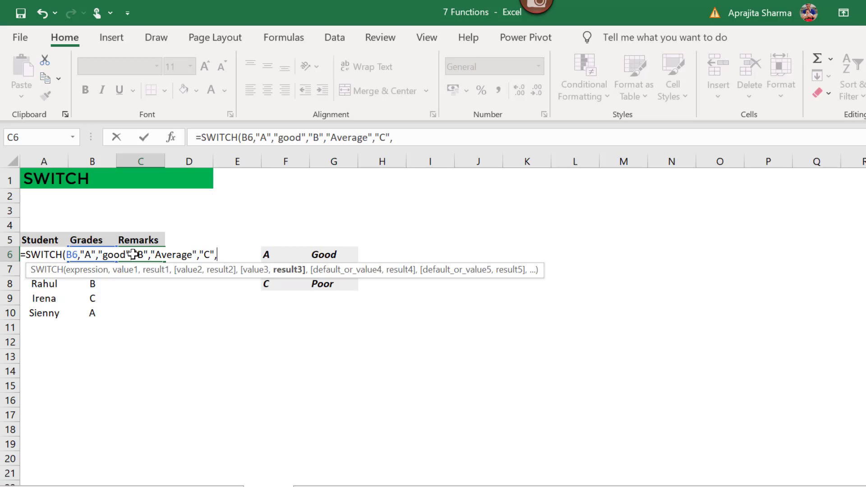
pyautogui.write('"poor"')
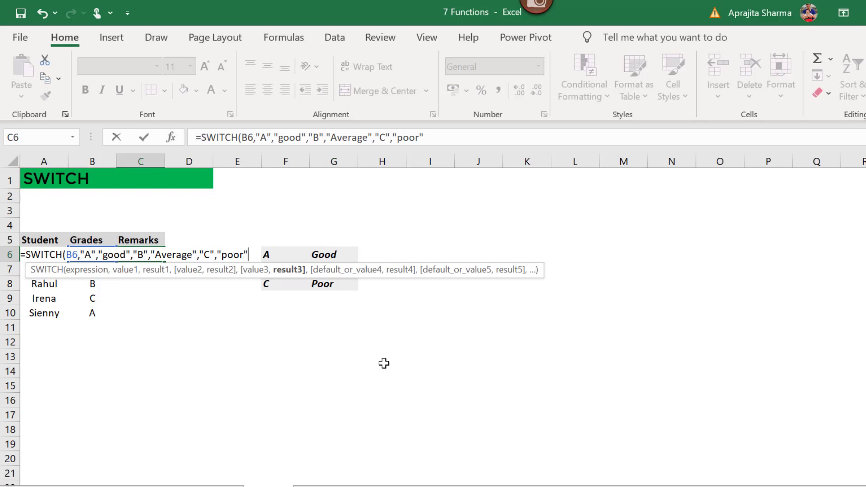
pyautogui.write(')')
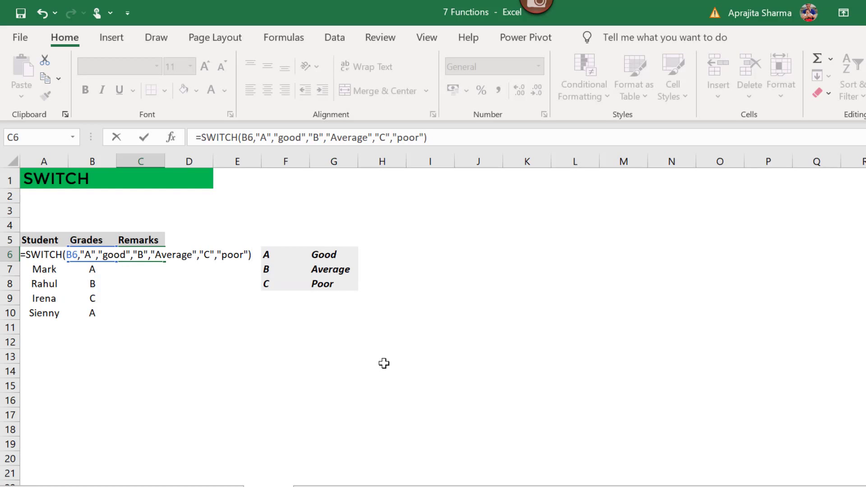
# Enter the SWITCH remark in C6 and fill it down to C10
pyautogui.press('Return')
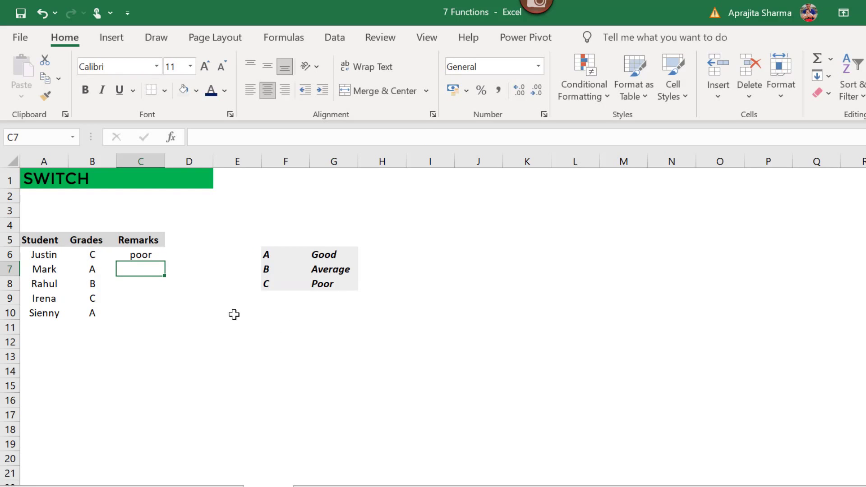
pyautogui.click(154, 253)
pyautogui.moveTo(165, 261); pyautogui.dragTo(155, 318)
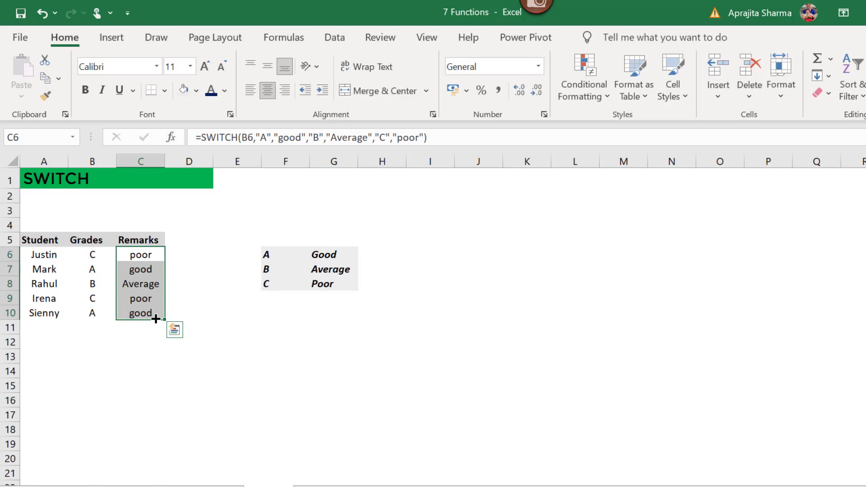
# Clear the C and Poor entries from the grade key in row 8
pyautogui.click(280, 399)
pyautogui.moveTo(278, 287); pyautogui.dragTo(320, 290)
pyautogui.press('Delete')
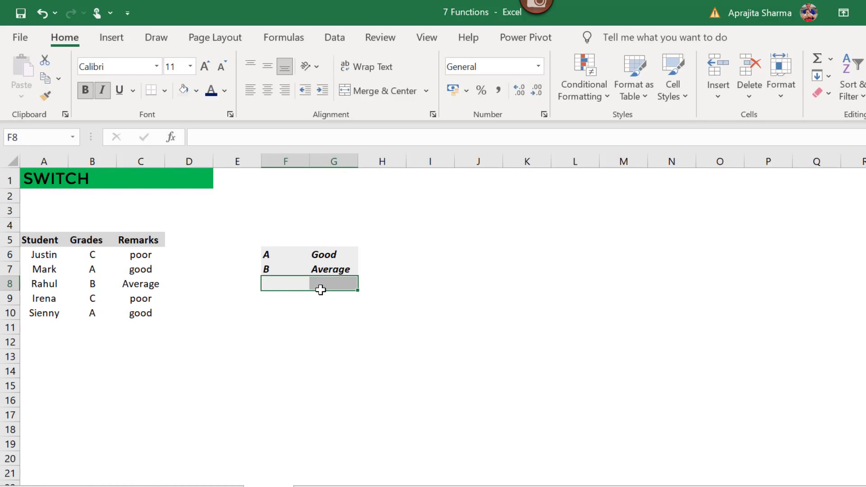
# Remove the "C","poor" pair from the C6 formula and refill C6:C10, leaving C-grade rows #N/A
pyautogui.click(144, 252)
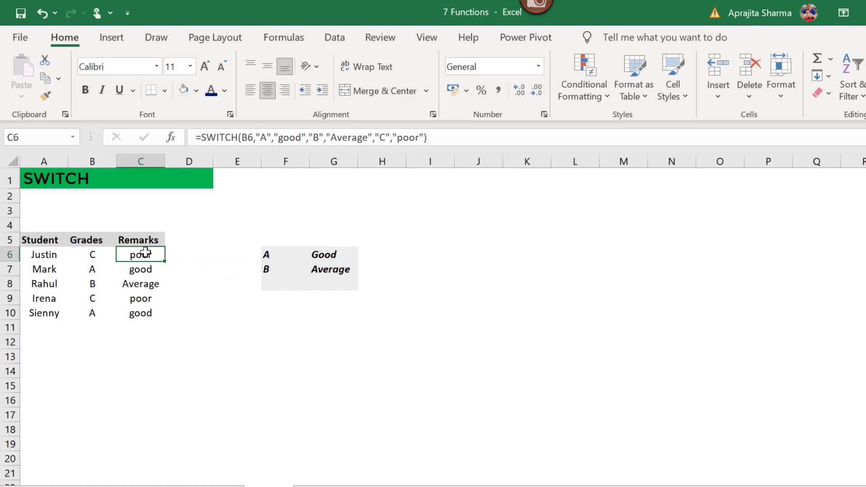
pyautogui.click(379, 135)
pyautogui.press('BackSpace')
pyautogui.press('BackSpace')
pyautogui.press('Delete')
pyautogui.press('Delete')
pyautogui.press('Delete')
pyautogui.press('Delete')
pyautogui.press('Delete')
pyautogui.press('Delete')
pyautogui.press('Delete')
pyautogui.press('Delete')
pyautogui.press('Delete')
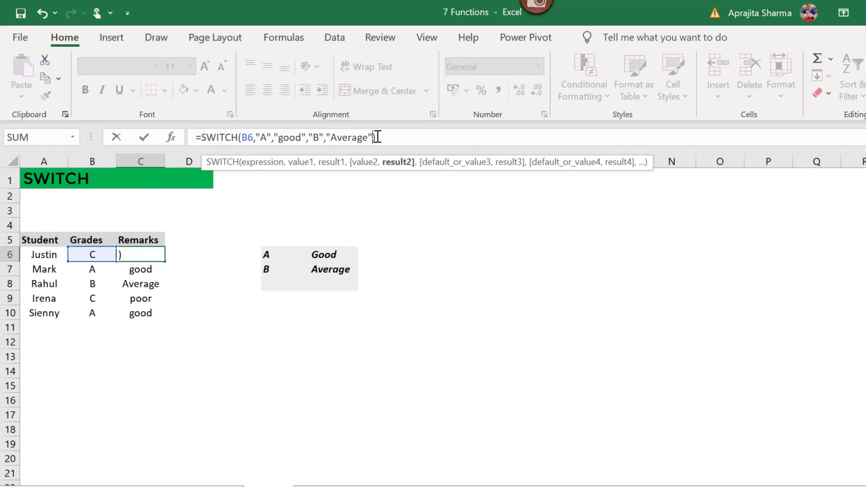
pyautogui.press('Return')
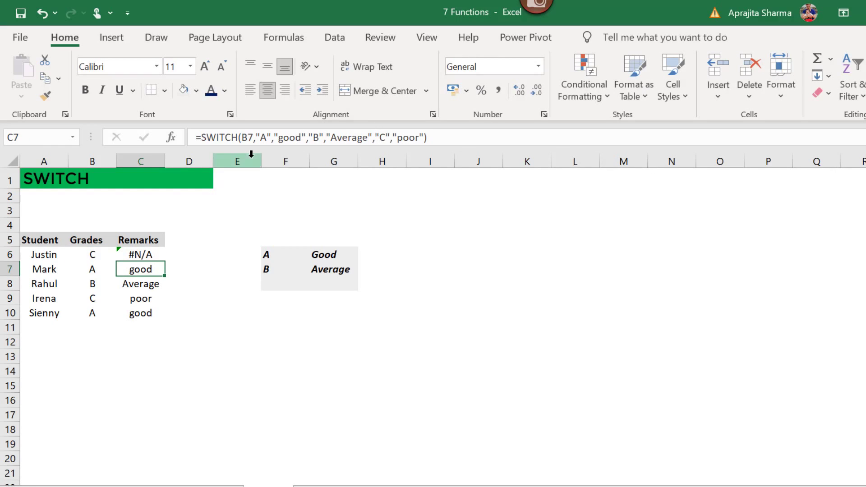
pyautogui.click(145, 254)
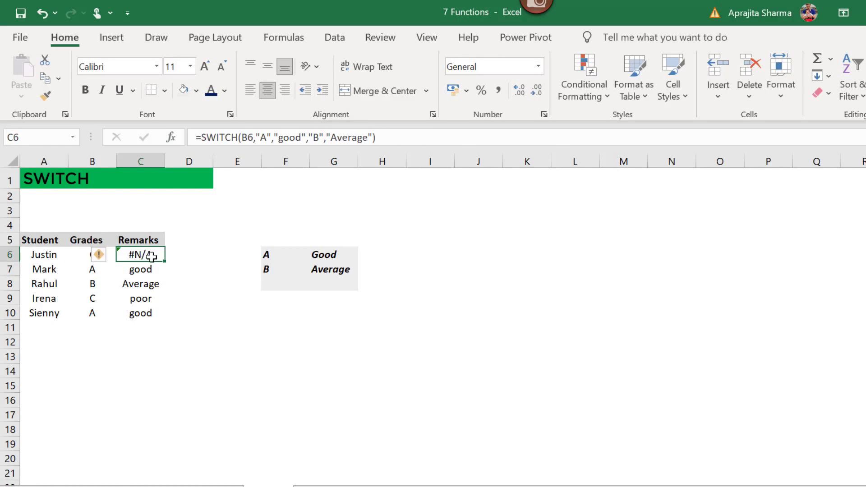
pyautogui.moveTo(164, 262); pyautogui.dragTo(162, 313)
pyautogui.click(137, 298)
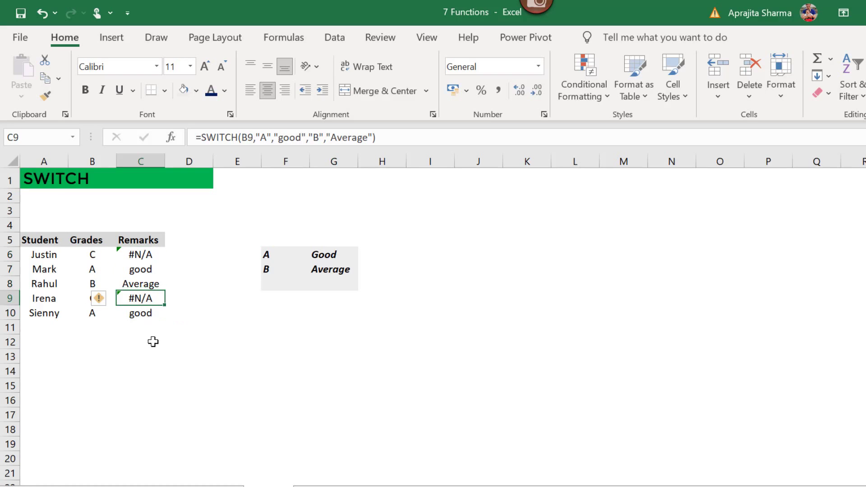
pyautogui.click(162, 257)
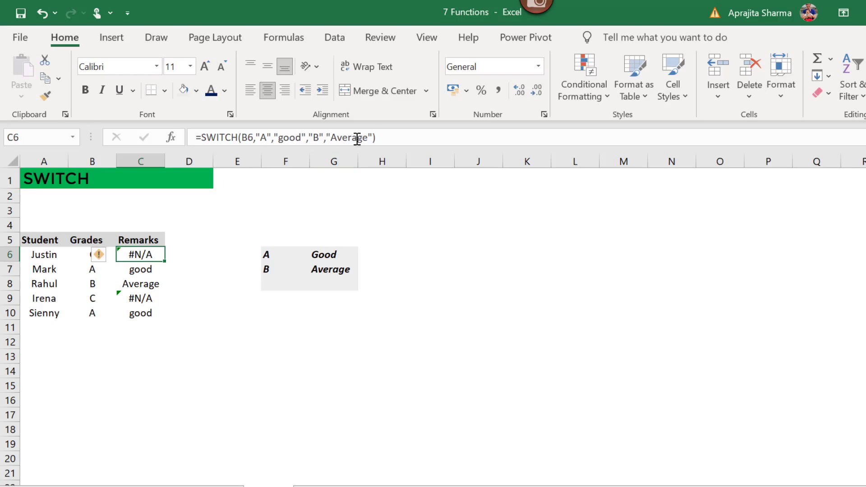
# Add a default "X" to the C6 SWITCH formula and fill it down to C10
pyautogui.click(372, 137)
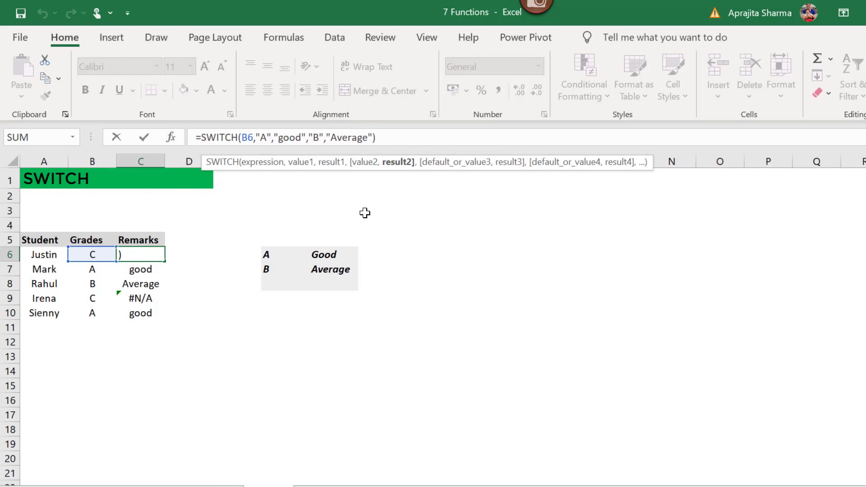
pyautogui.write(',"X')
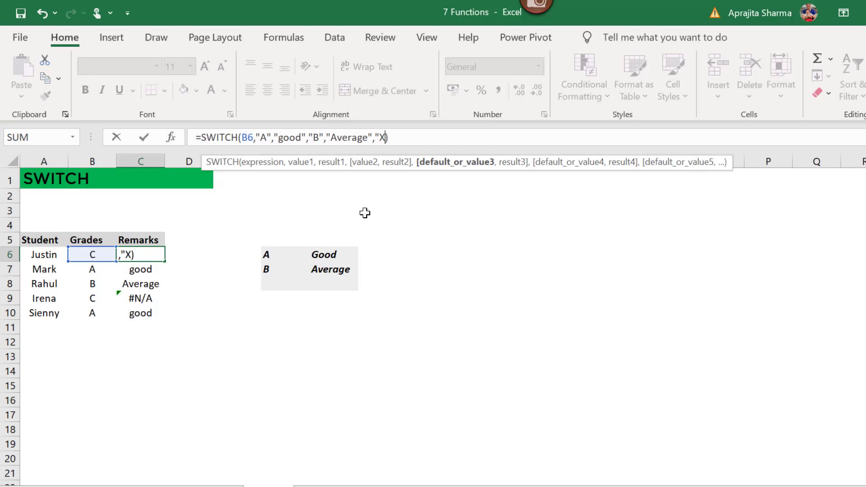
pyautogui.write('")')
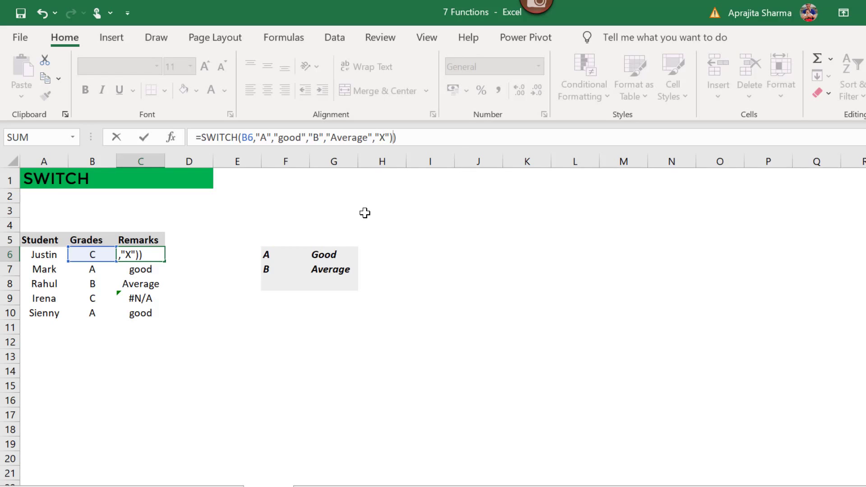
pyautogui.press('Return')
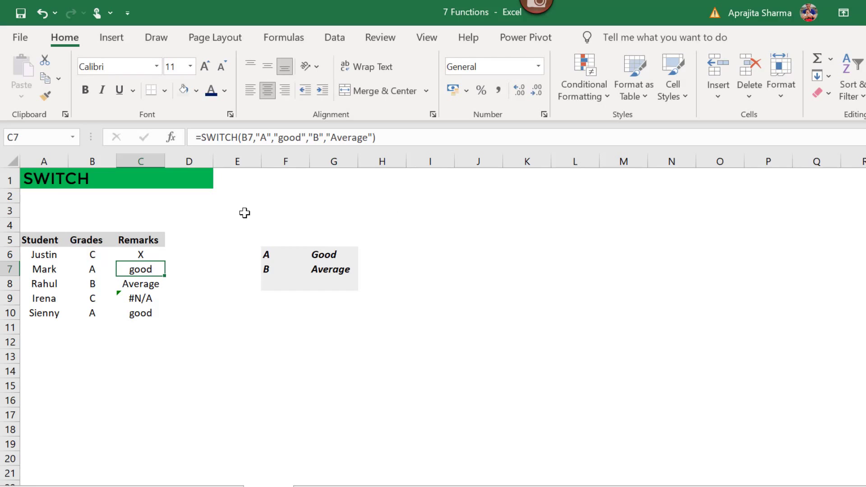
pyautogui.click(156, 257)
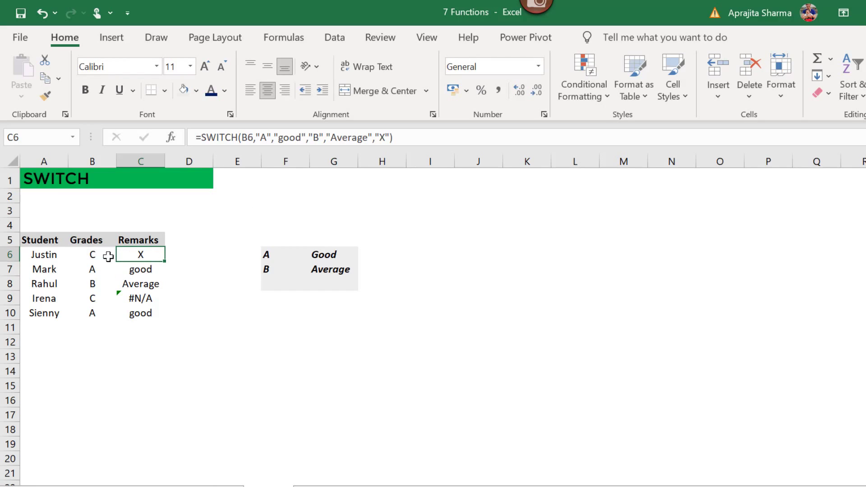
pyautogui.moveTo(165, 261); pyautogui.dragTo(156, 310)
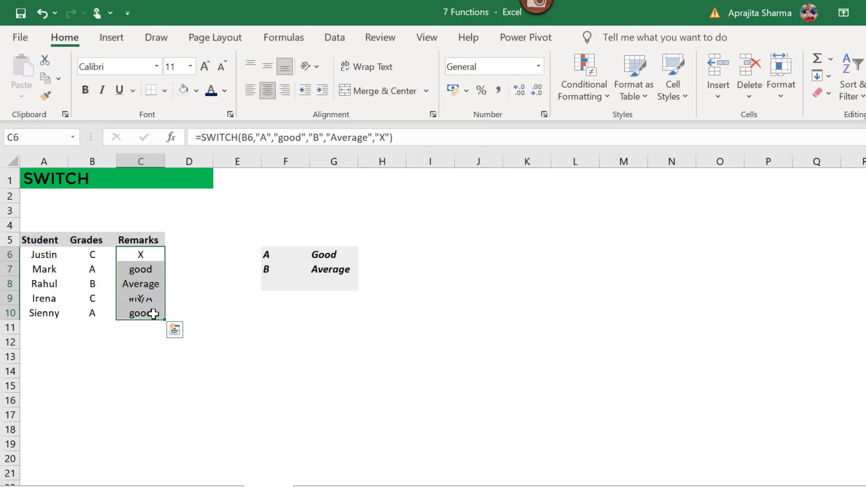
# Compare the formulas in C6 and C9, confirming C9 now shows X
pyautogui.click(143, 253)
pyautogui.click(145, 298)
pyautogui.click(145, 253)
pyautogui.click(135, 296)
pyautogui.click(142, 253)
pyautogui.click(134, 302)
pyautogui.click(140, 255)
pyautogui.click(139, 299)
pyautogui.click(137, 255)
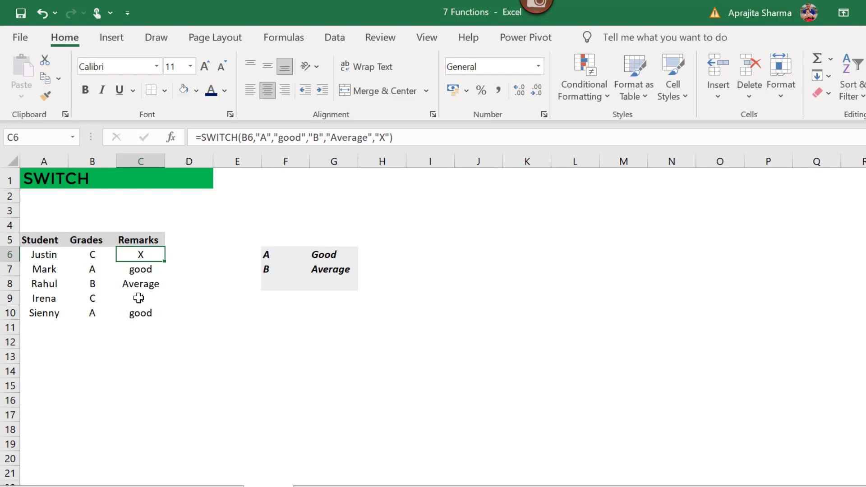